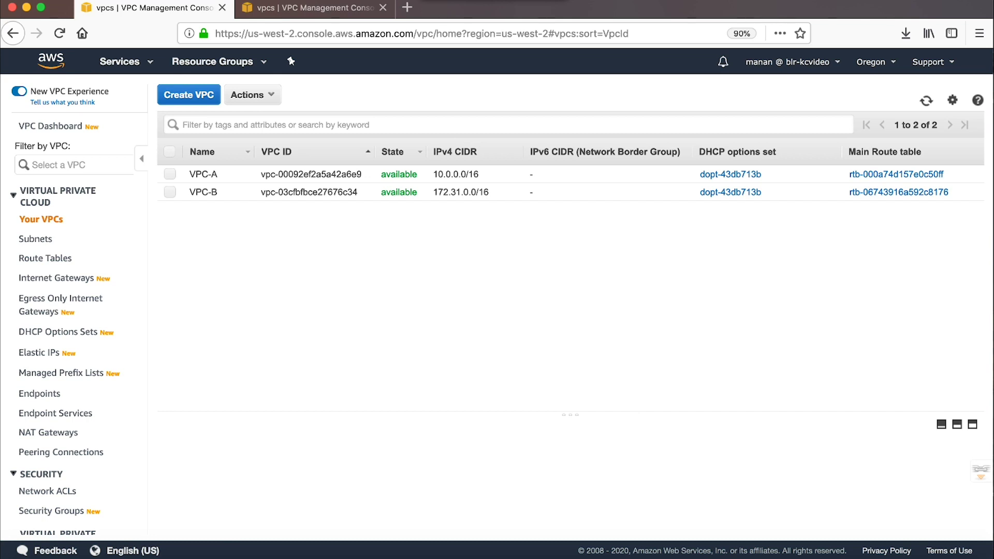
- Open the VPC peering connections list to review the connection between VPC-A and VPC-B
scroll(78, 352, down, 3)
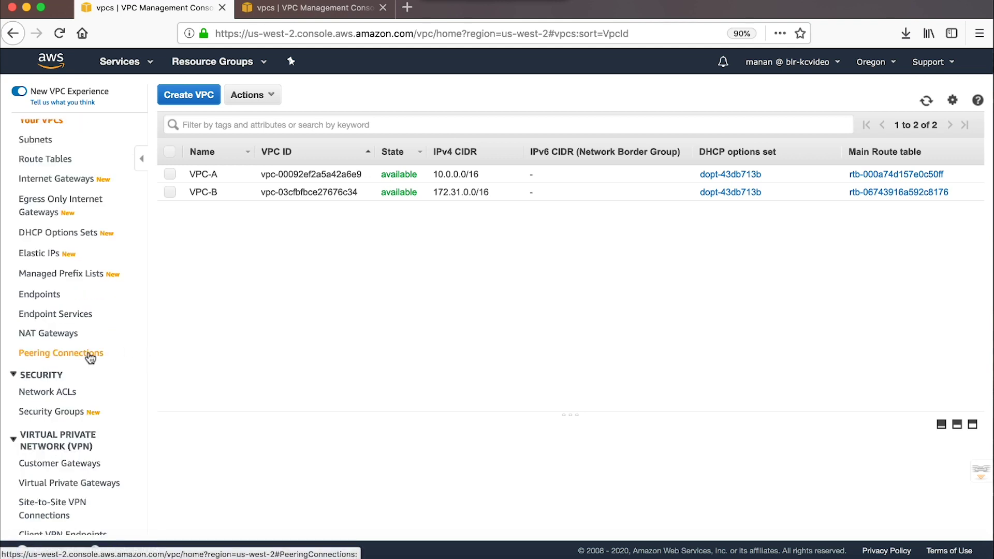
click(88, 352)
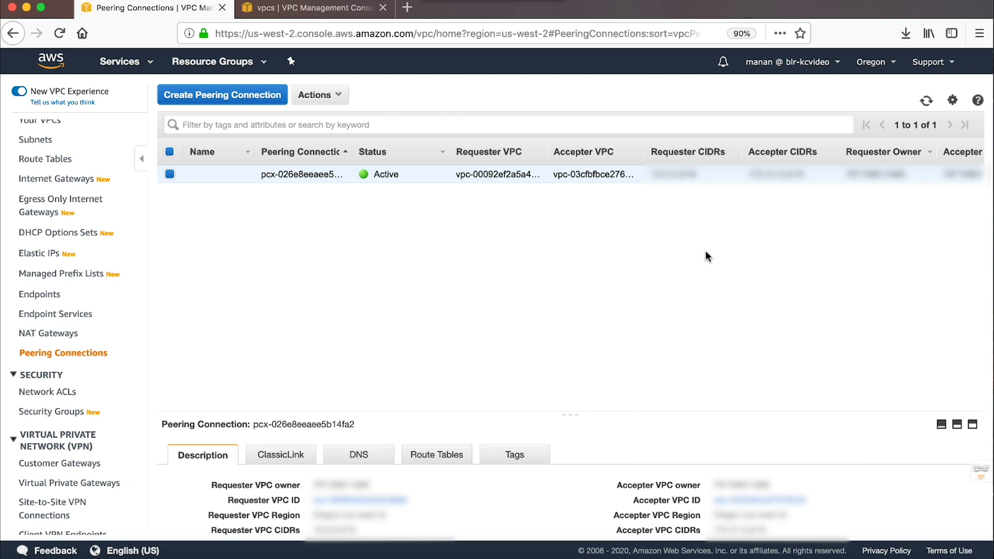
- Switch to the second browser tab, return to the console home and open the EC2 service
click(295, 12)
click(58, 66)
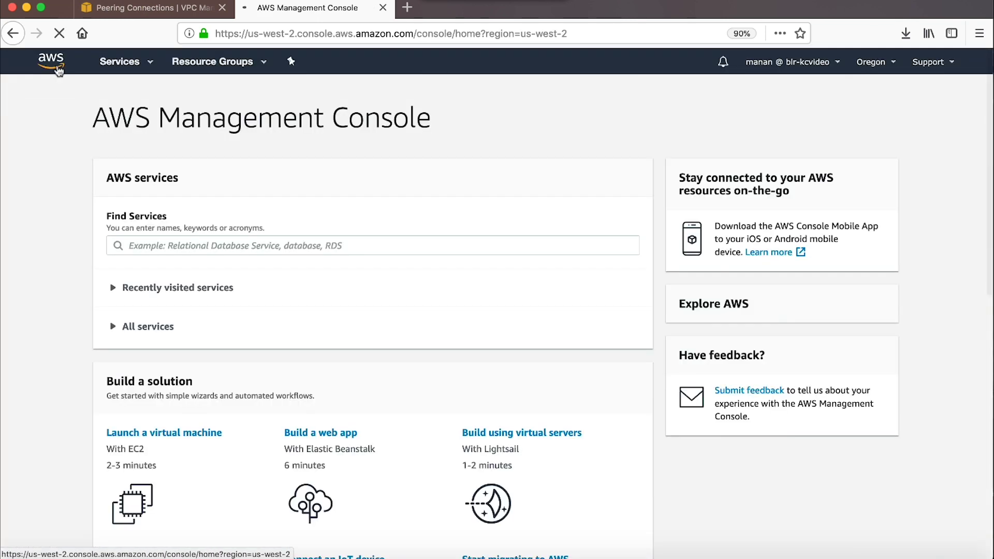
text(EC2)
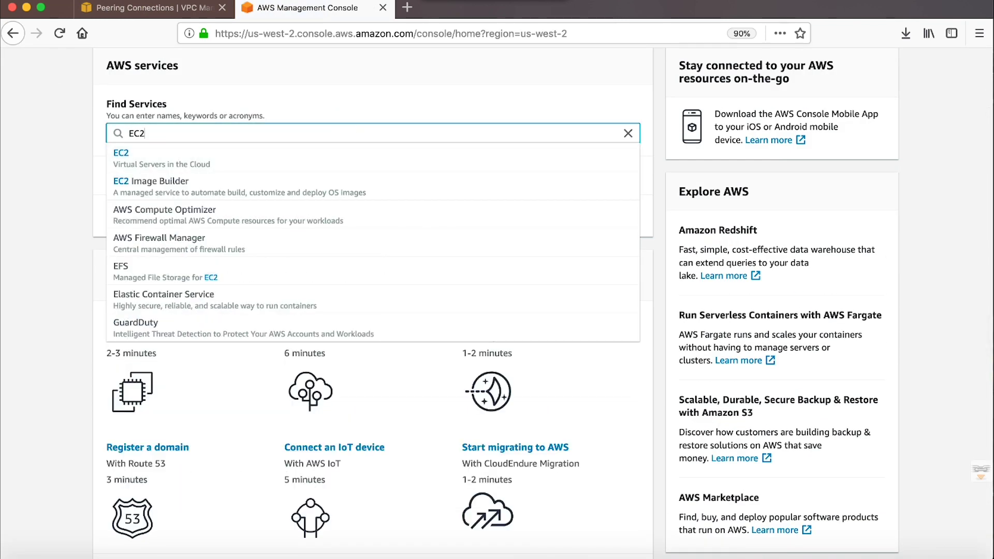
click(263, 150)
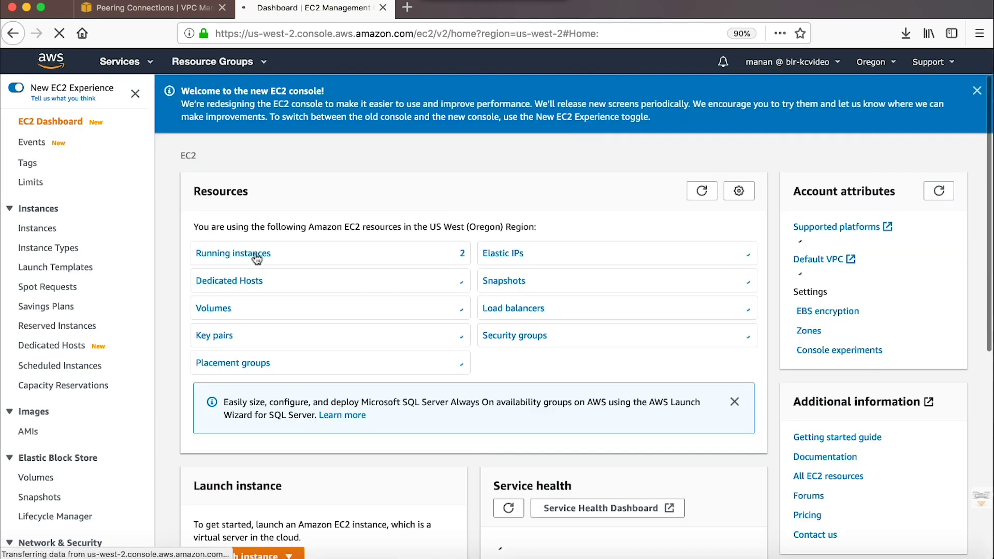
- Open the EC2 load balancers list and review the VPC and availability zones of myloadbalancer
scroll(106, 350, down, 5)
click(71, 444)
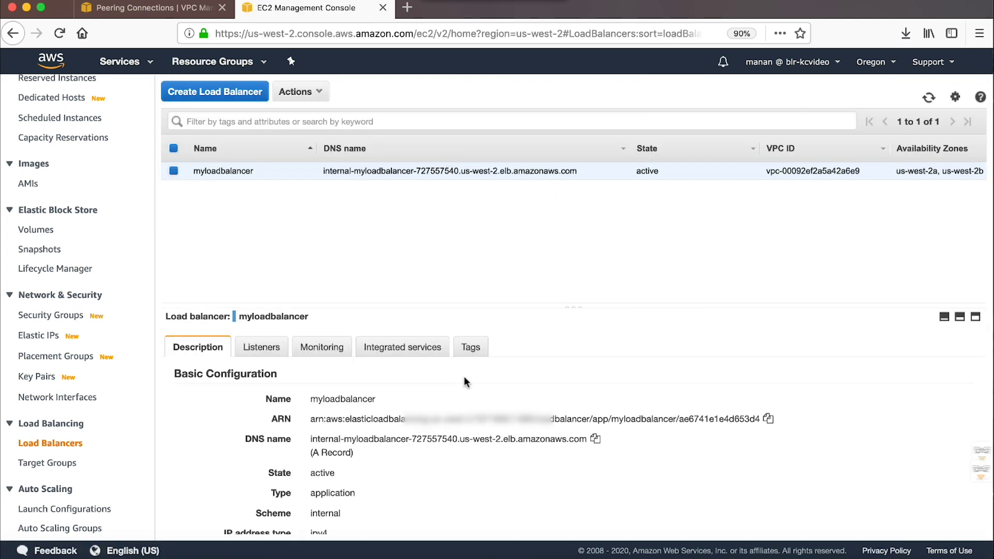
scroll(465, 381, down, 5)
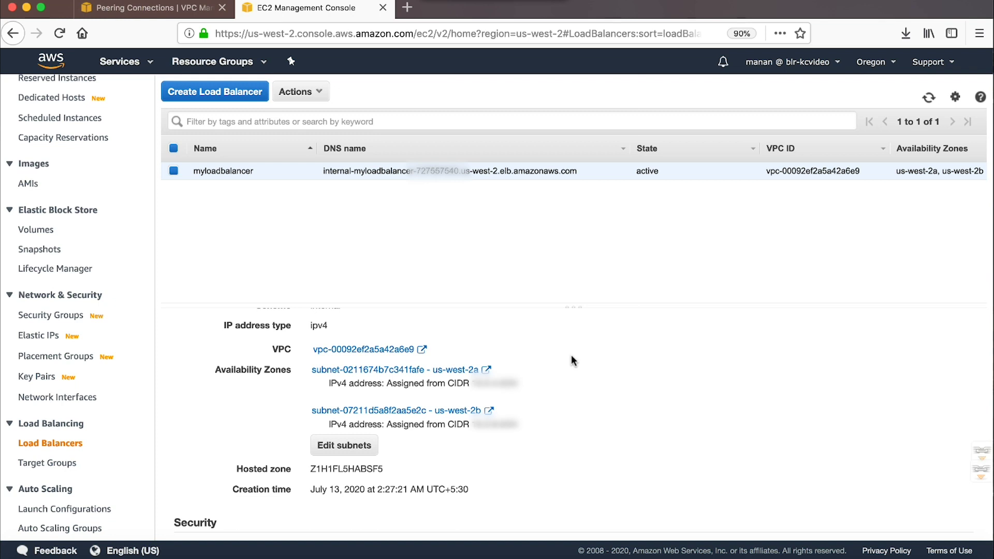
- Open the EC2 instances list and review the details of INSTANCE - B, including its VPC and subnet
scroll(47, 191, up, 5)
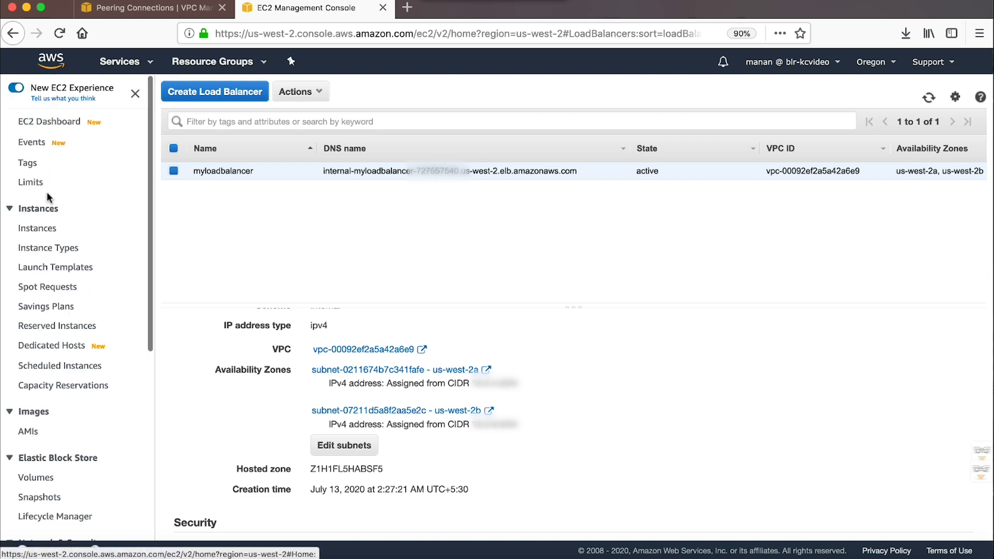
click(61, 123)
click(161, 128)
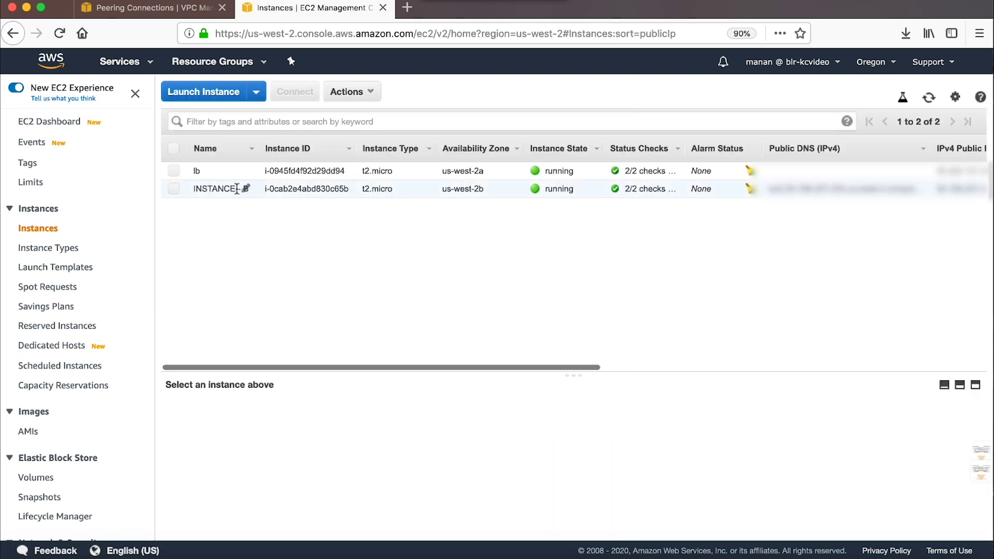
click(236, 189)
scroll(105, 372, down, 6)
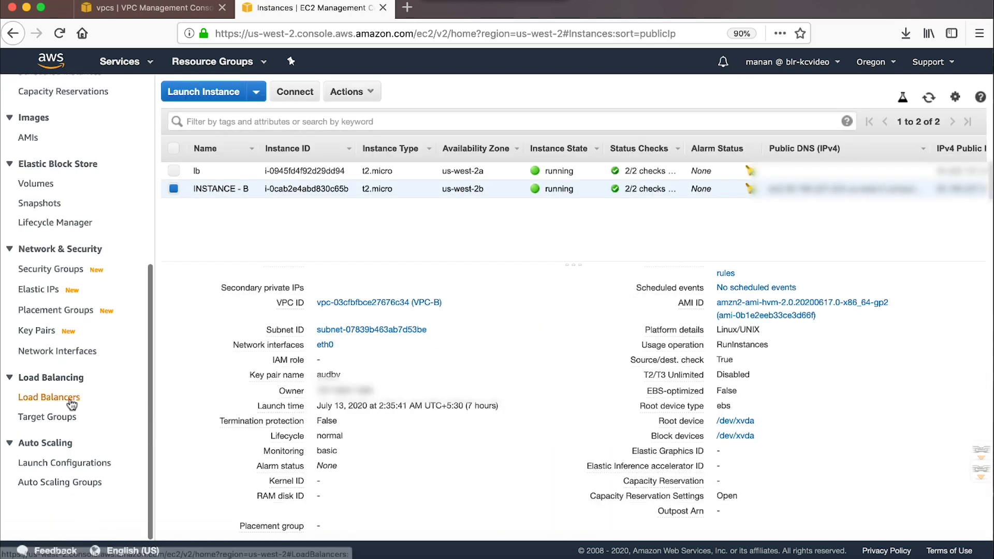
- Return to myloadbalancer's details and view the route table of its us-west-2a subnet
click(71, 398)
drag(502, 248, 502, 297)
scroll(505, 398, down, 5)
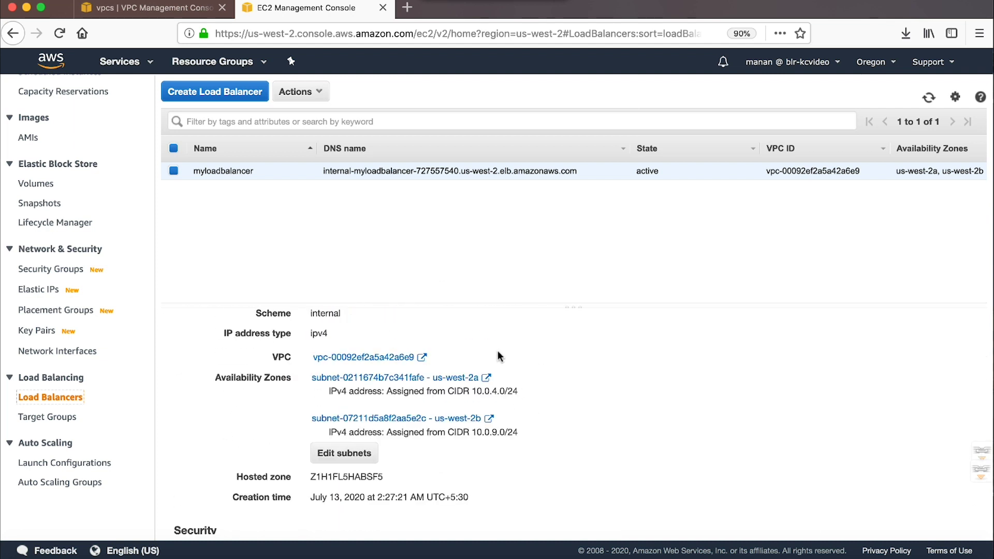
scroll(498, 350, up, 5)
scroll(486, 435, down, 5)
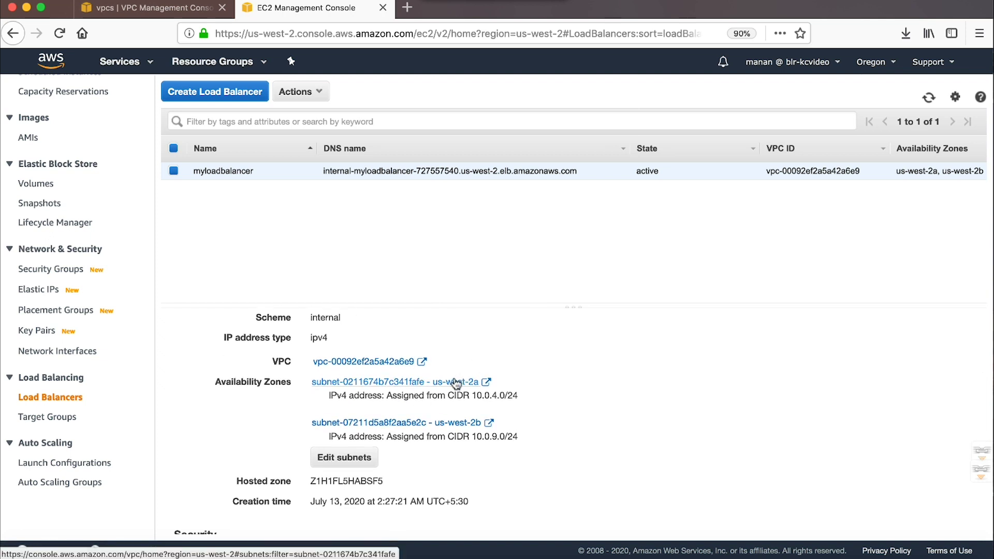
click(456, 382)
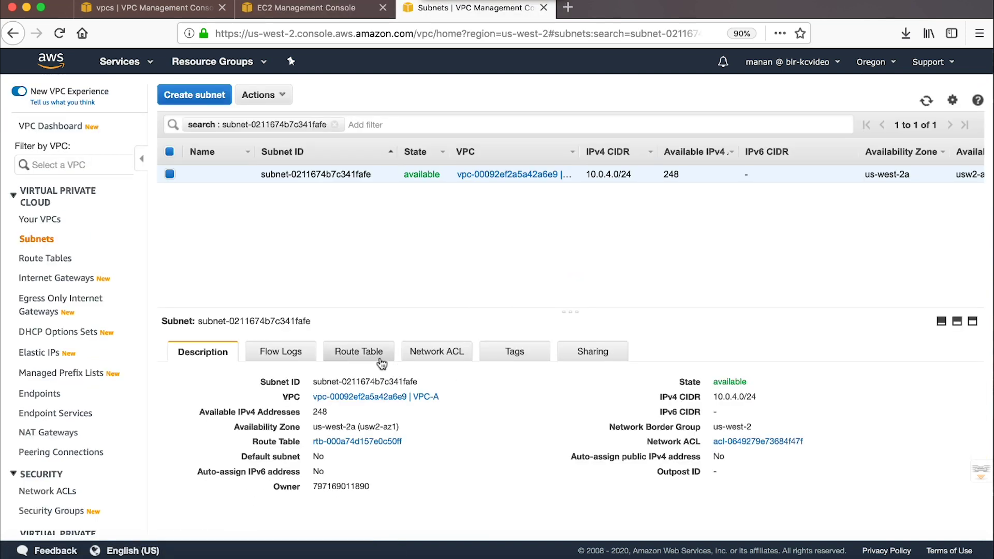
click(362, 352)
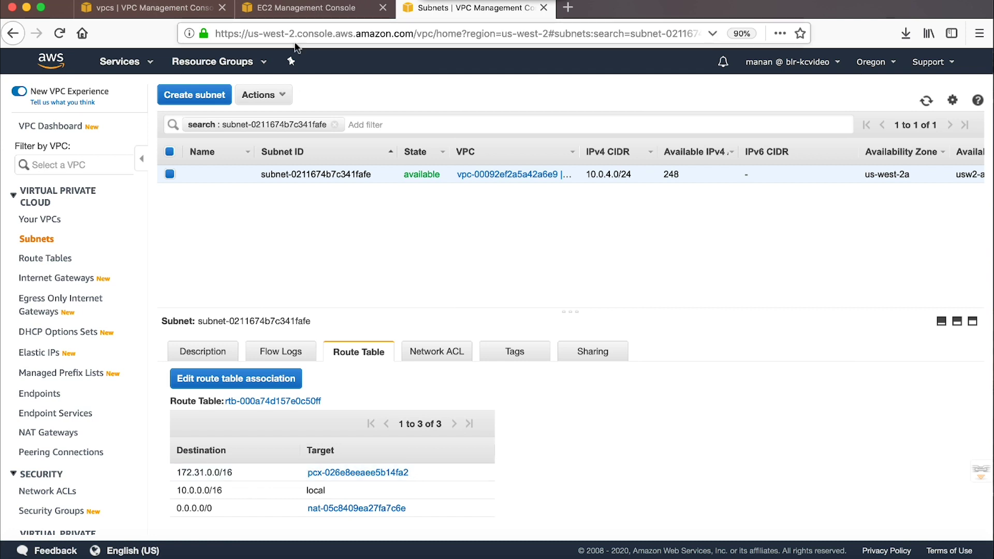
- Go back to the EC2 instances, select INSTANCE - B and view the route table of its subnet
click(304, 12)
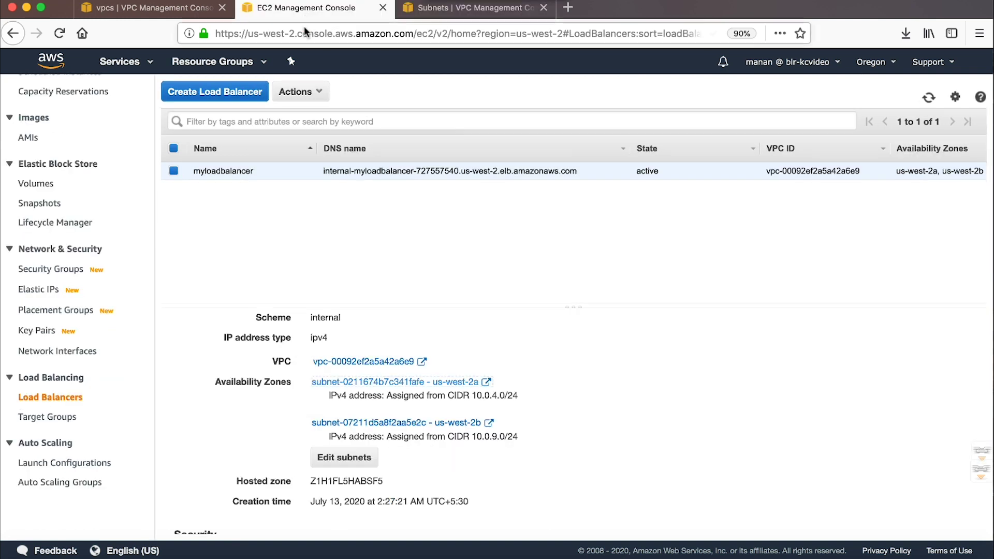
scroll(93, 275, up, 10)
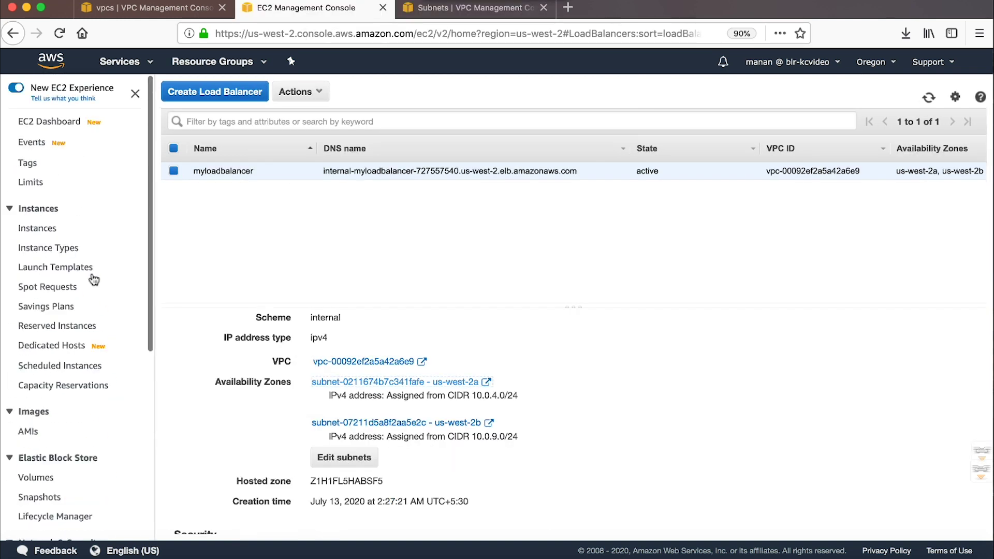
click(42, 229)
click(283, 189)
scroll(504, 393, down, 3)
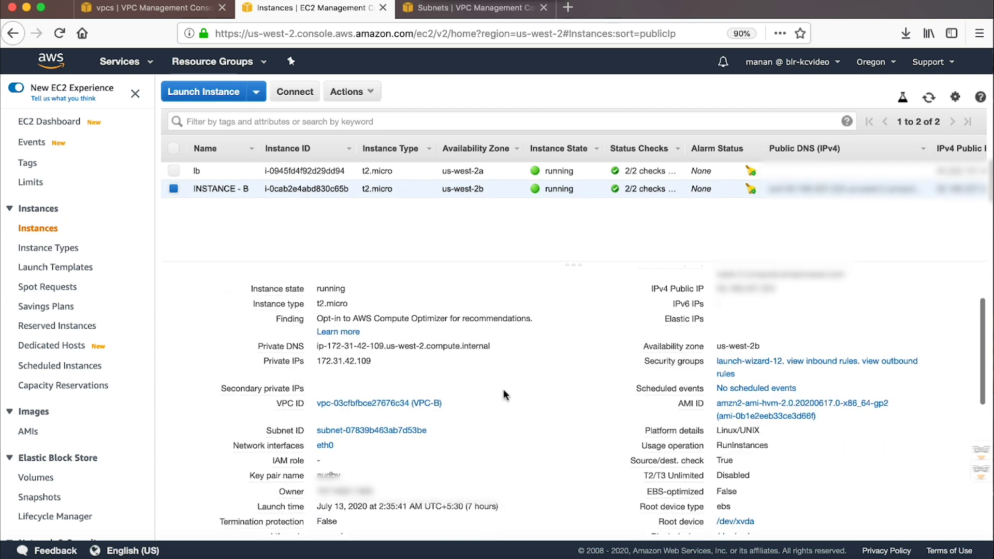
click(402, 428)
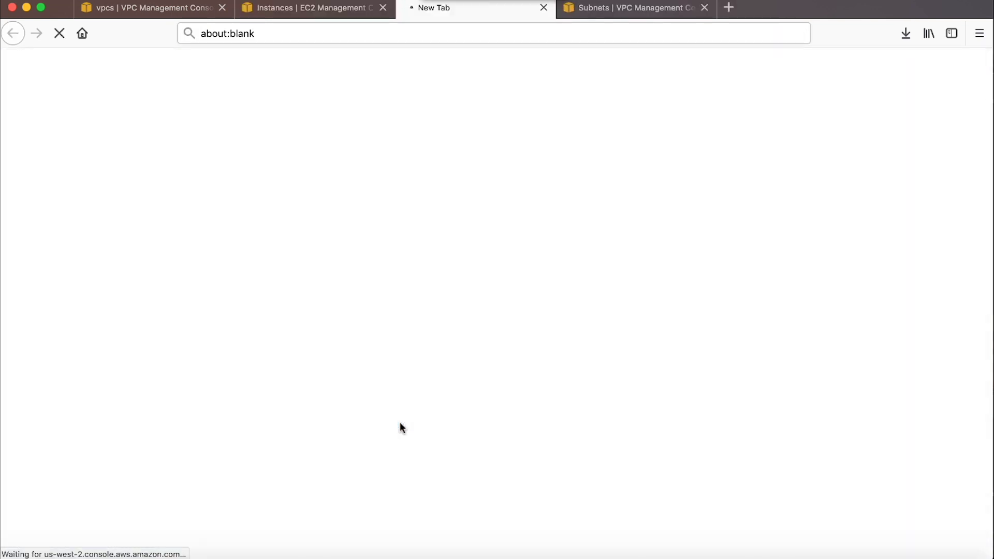
click(359, 352)
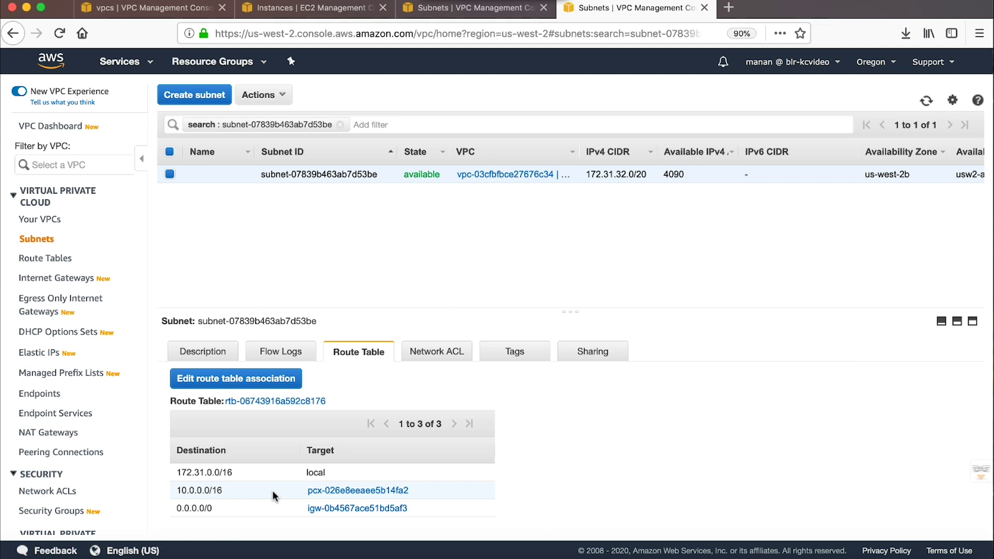
- Close both subnet browser tabs and reopen the route table of INSTANCE - B's subnet from the instance details
click(705, 7)
click(544, 7)
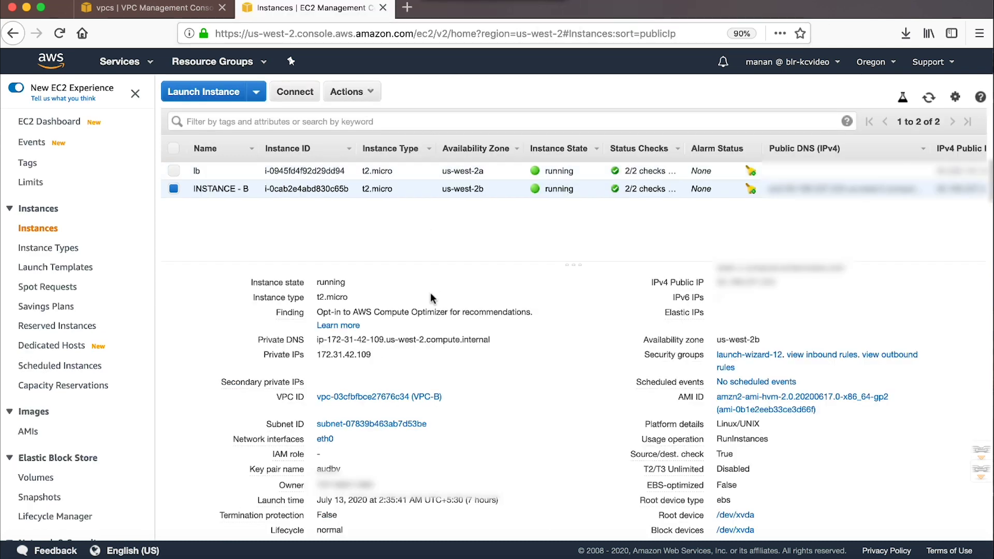
click(403, 425)
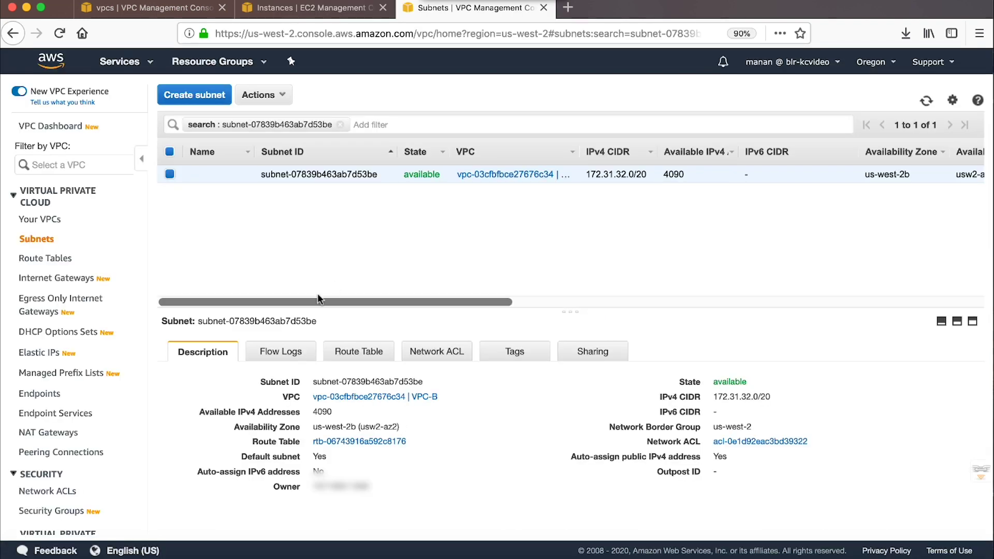
click(367, 352)
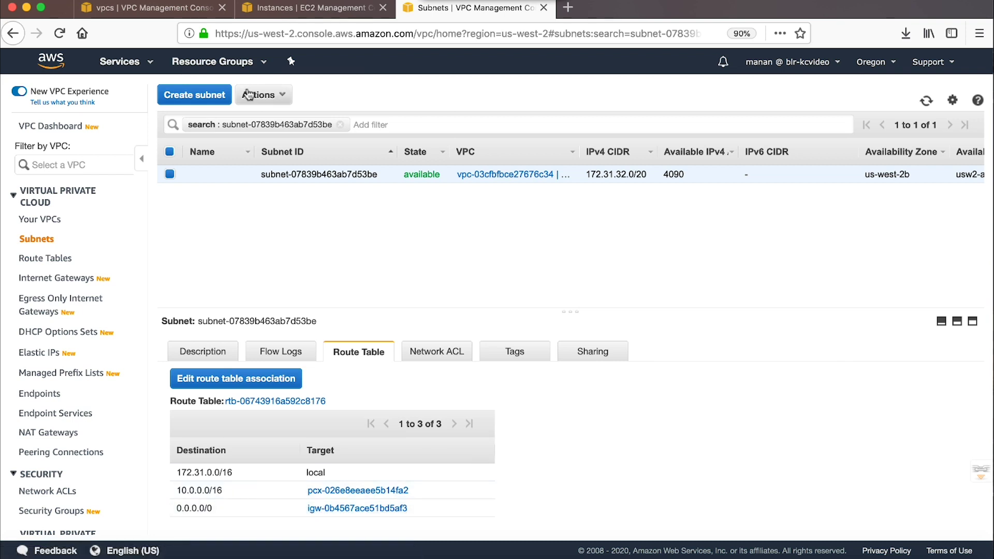
click(275, 10)
scroll(72, 292, down, 5)
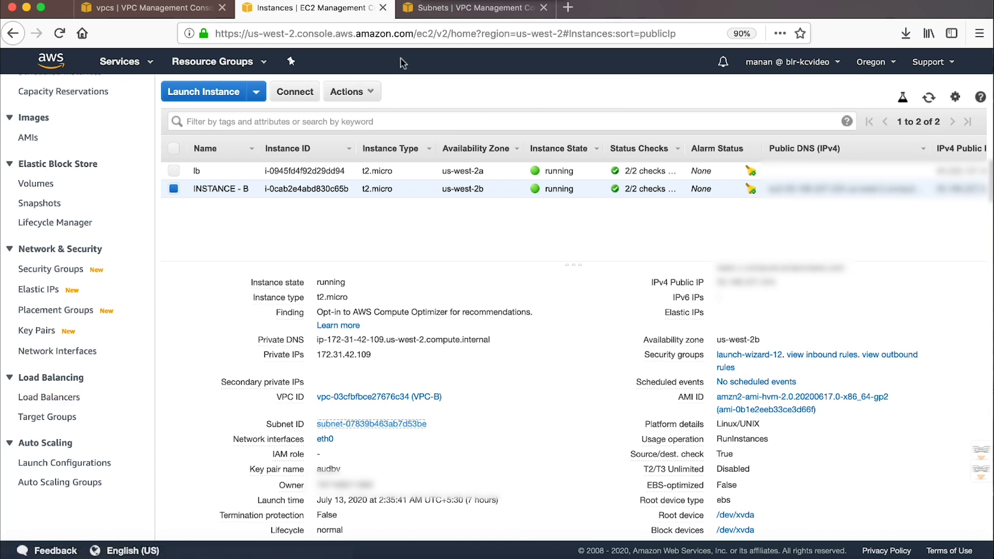
click(427, 14)
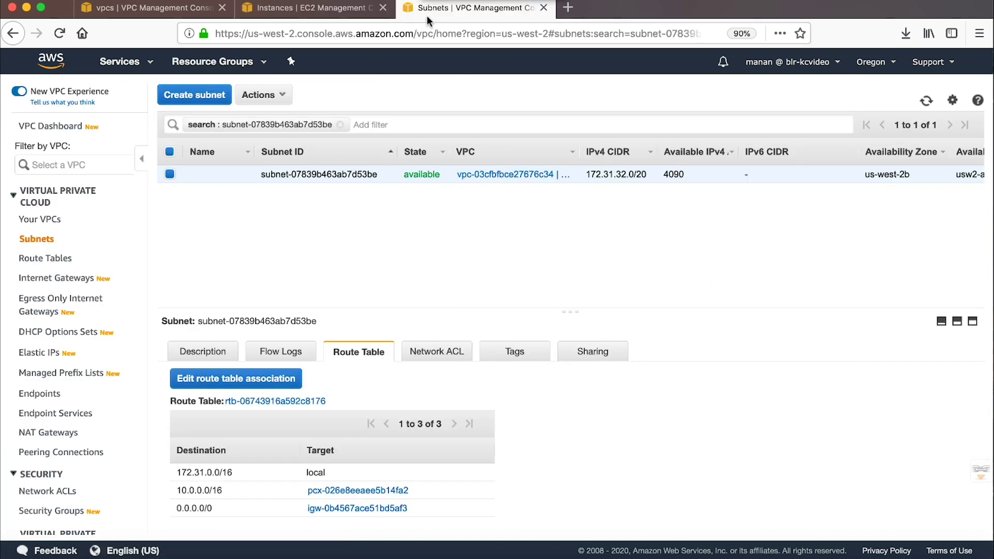
- Return to the VPC browser tab and examine the peering connection's requester and accepter CIDRs
click(187, 11)
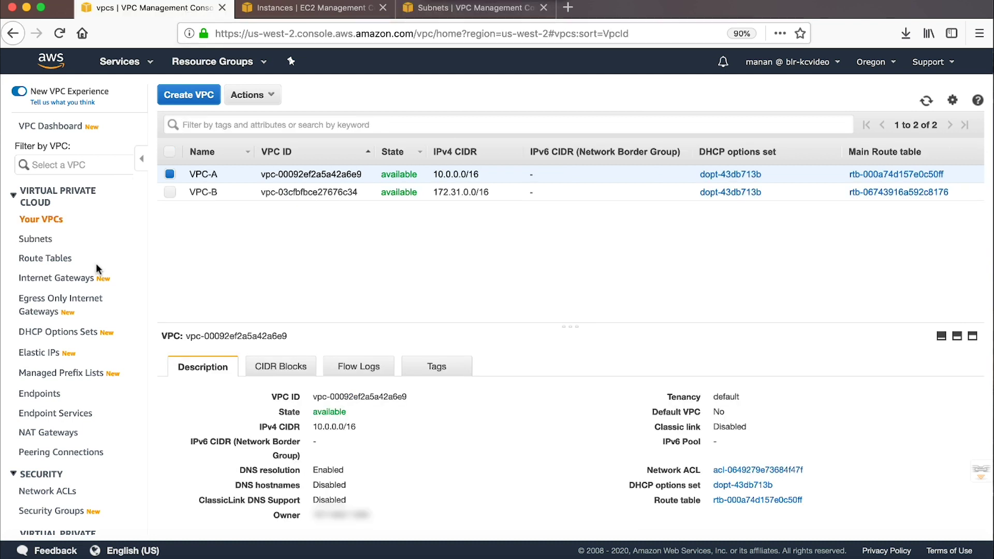
scroll(95, 263, down, 3)
click(72, 372)
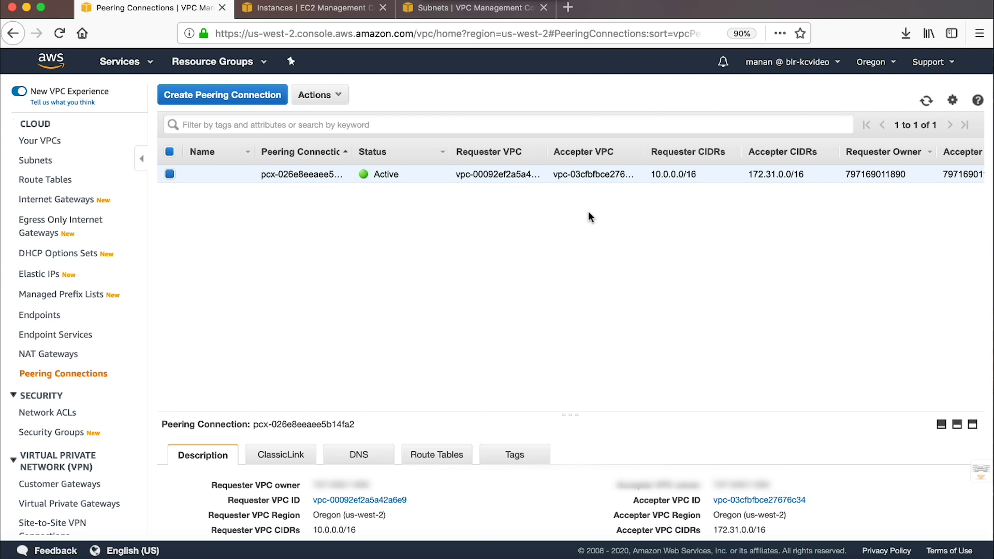
- Open myloadbalancer's us-west-2a subnet from the EC2 load balancers list and examine its route table for the peering route
key(ctrl+Tab)
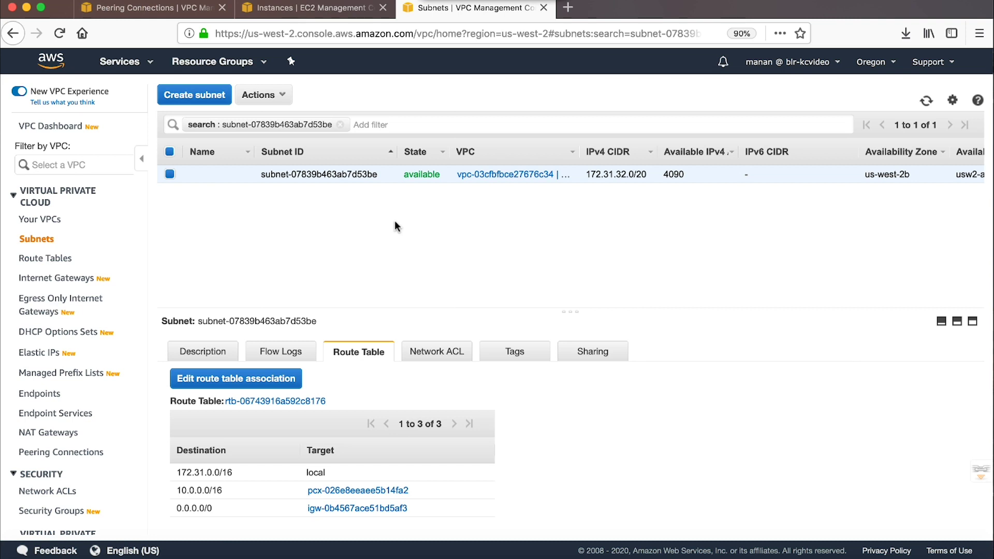
key(ctrl+shift+Tab)
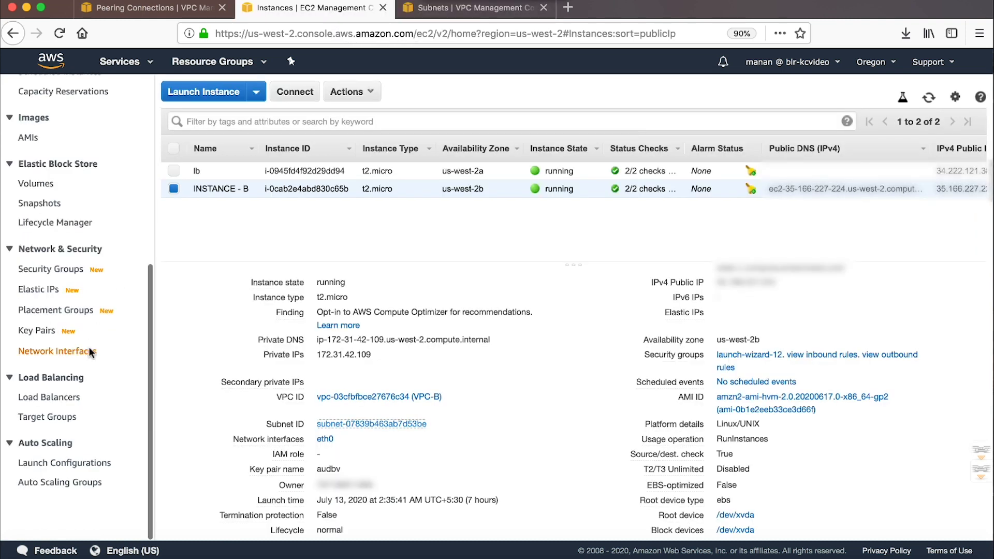
click(67, 397)
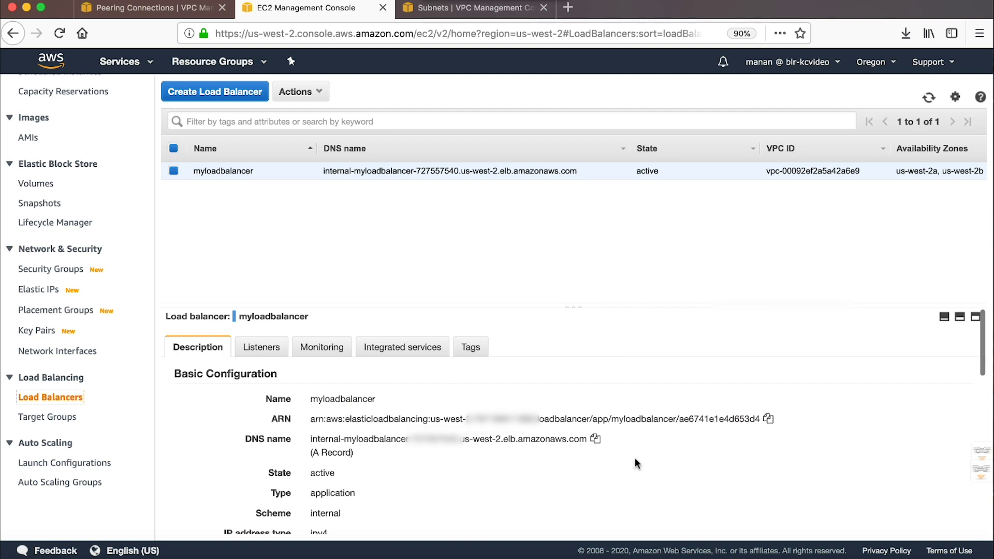
scroll(634, 458, down, 5)
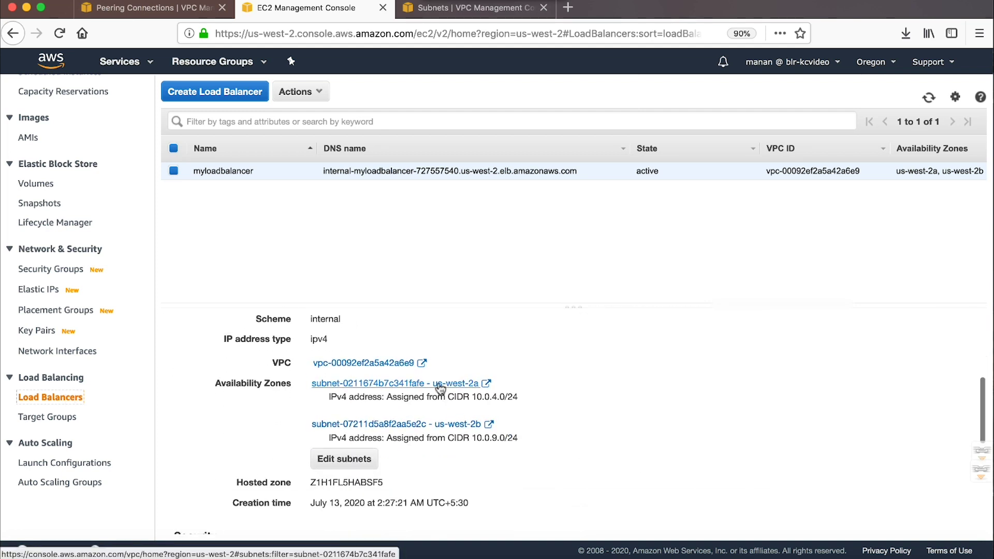
click(439, 384)
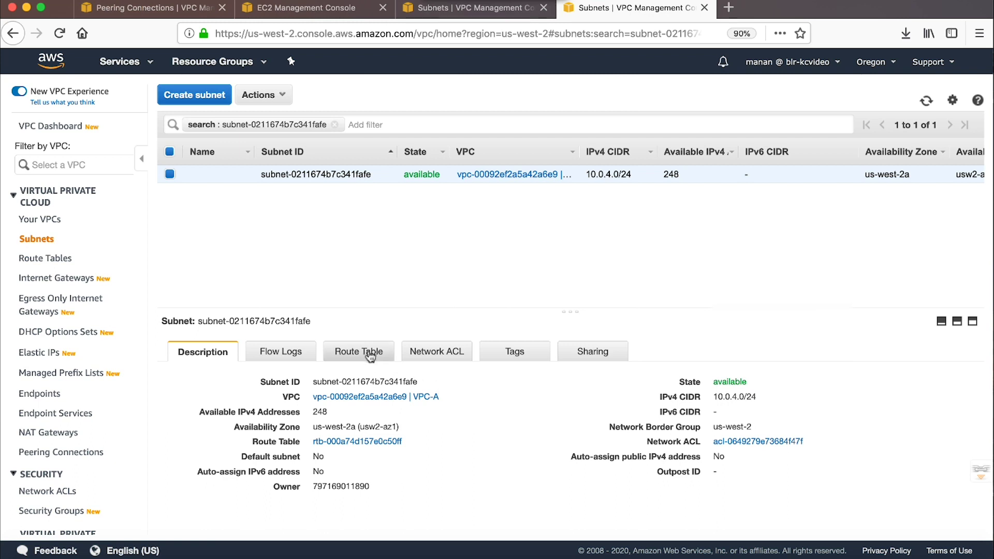
click(375, 357)
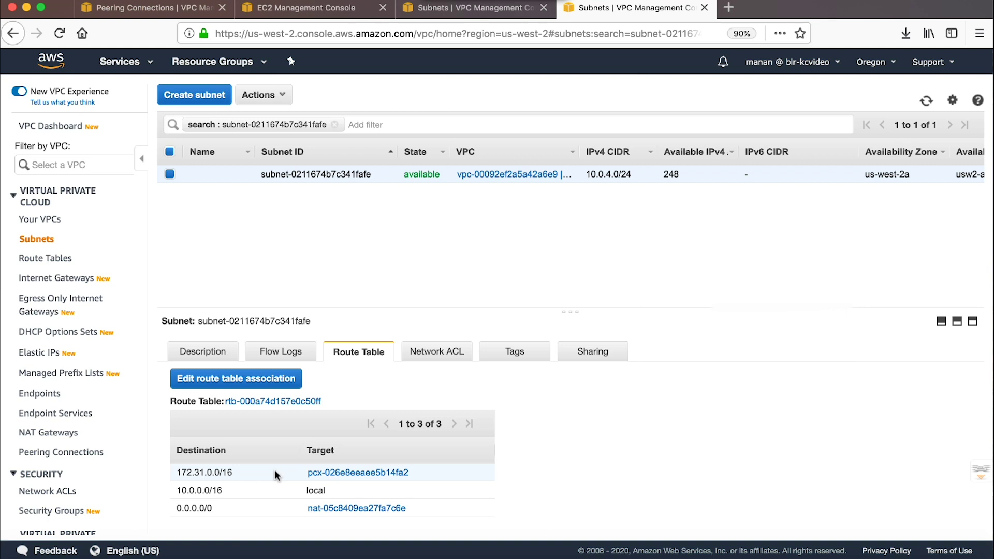
- Return to the console home in the EC2 browser tab, search for VPC and open the VPC dashboard
click(305, 7)
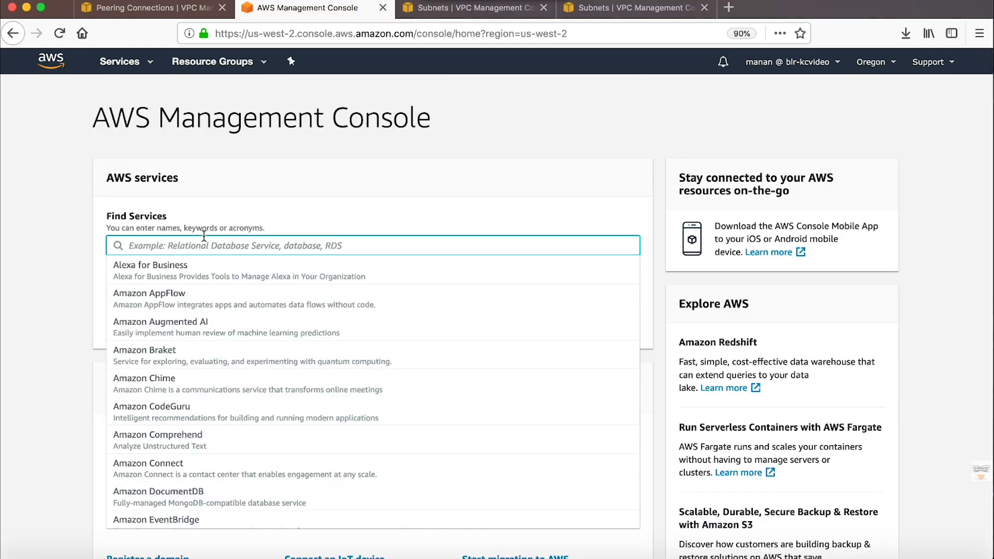
click(299, 217)
text(VPC)
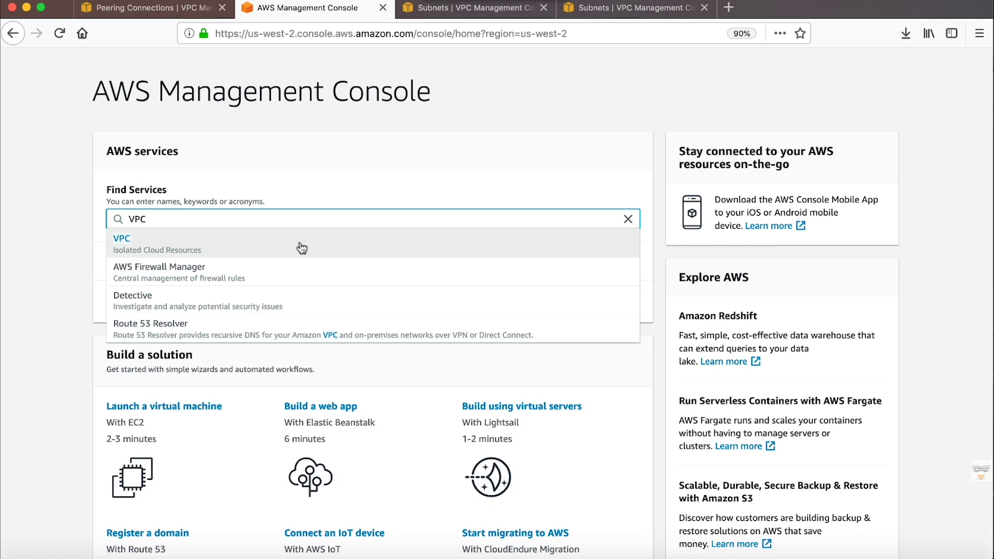
click(304, 242)
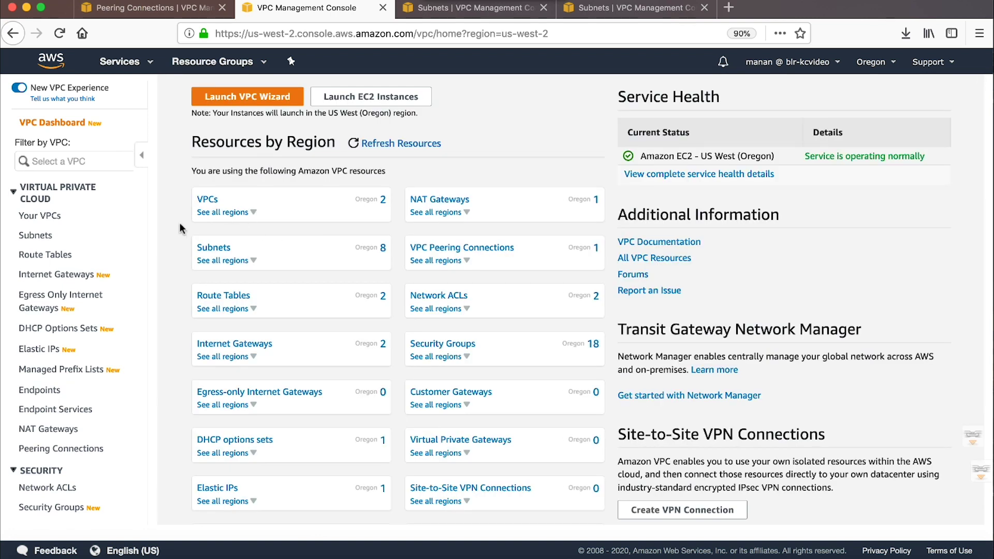
- Open the list of VPC peering connections from the VPC dashboard, briefly visiting the VPC list
scroll(83, 311, down, 6)
scroll(110, 314, up, 5)
click(67, 389)
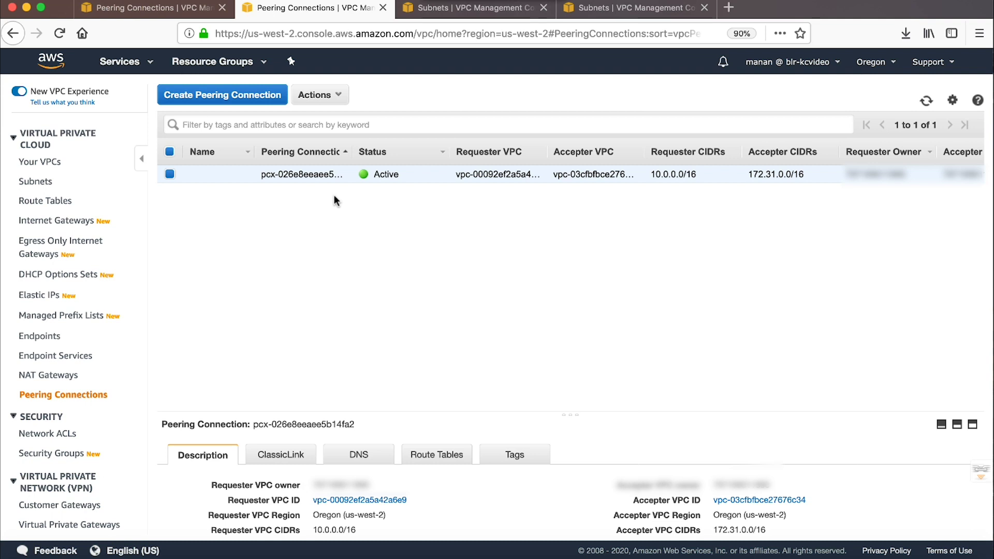
click(46, 163)
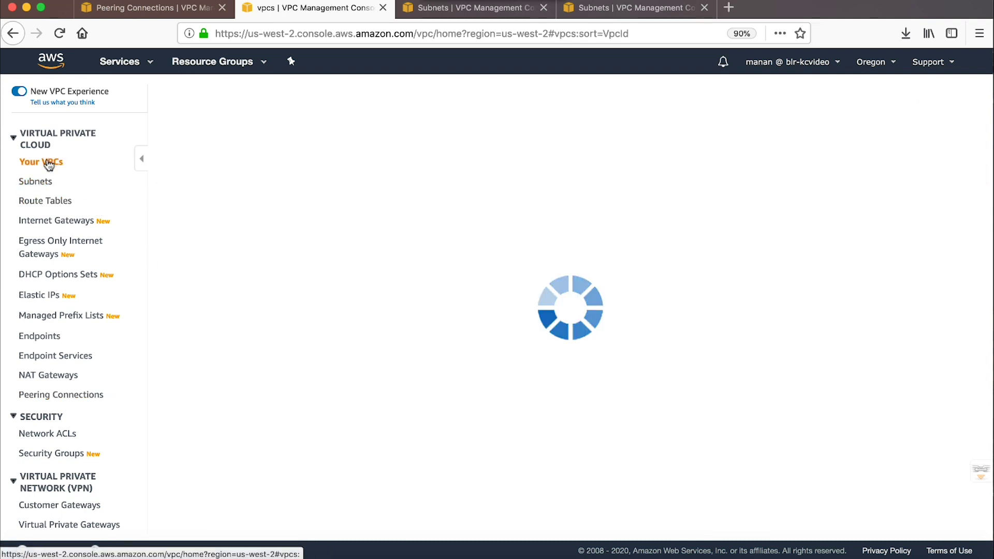
scroll(70, 384, down, 1)
click(70, 386)
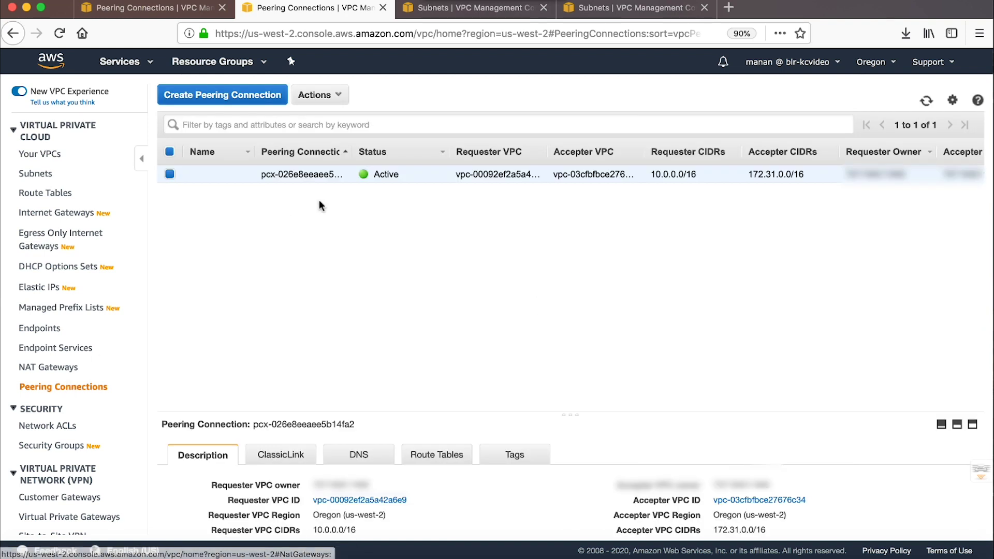
- Open the DNS settings of the active peering connection, save them and close the confirmation page
click(326, 97)
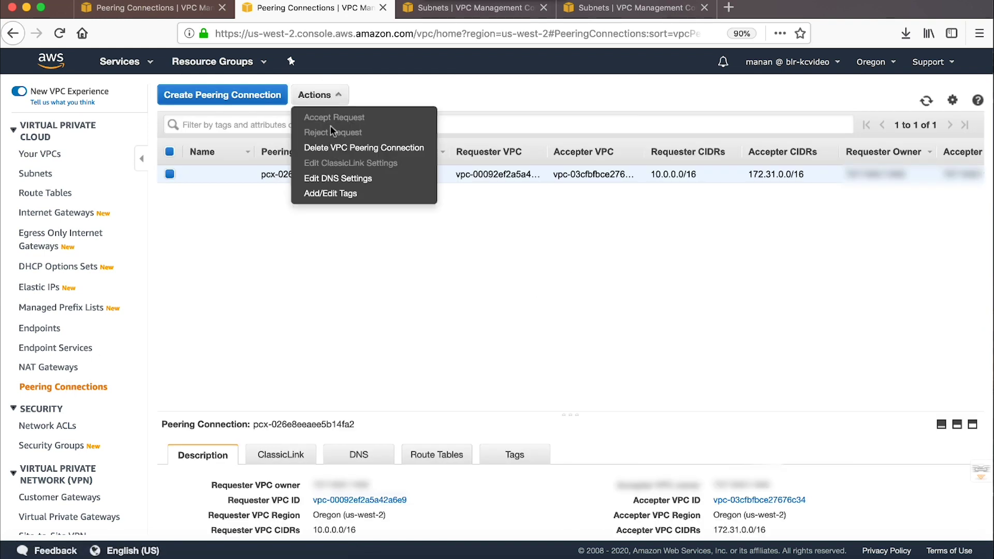
click(333, 178)
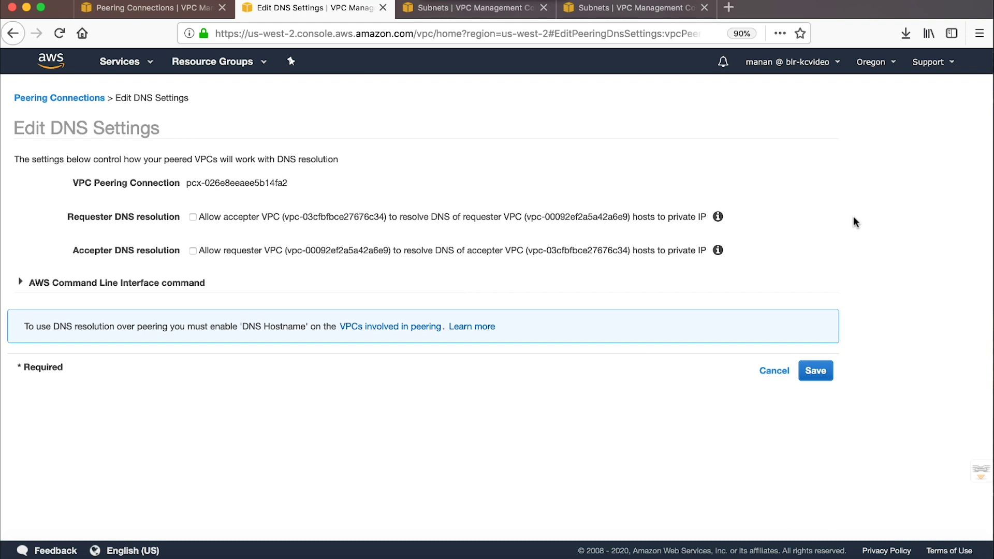
click(816, 371)
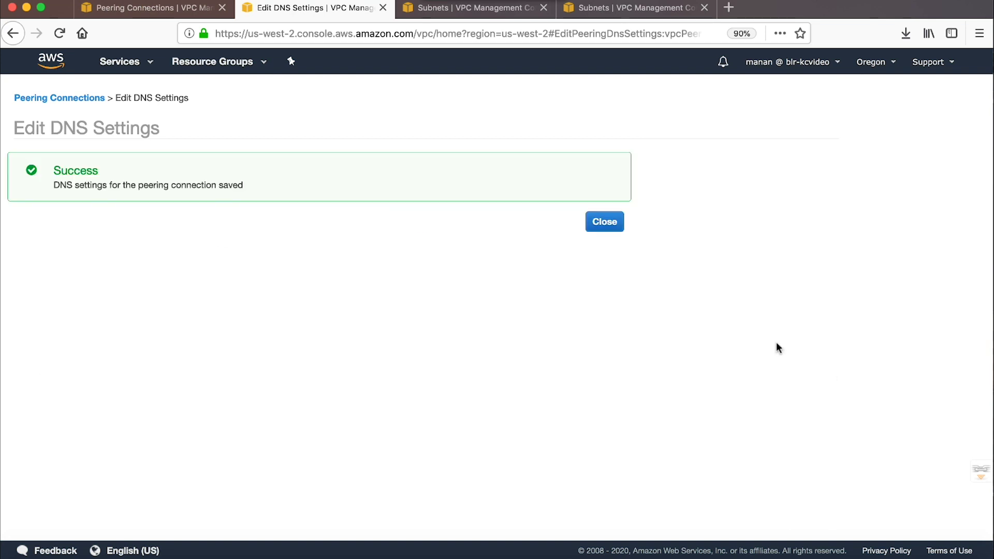
click(606, 221)
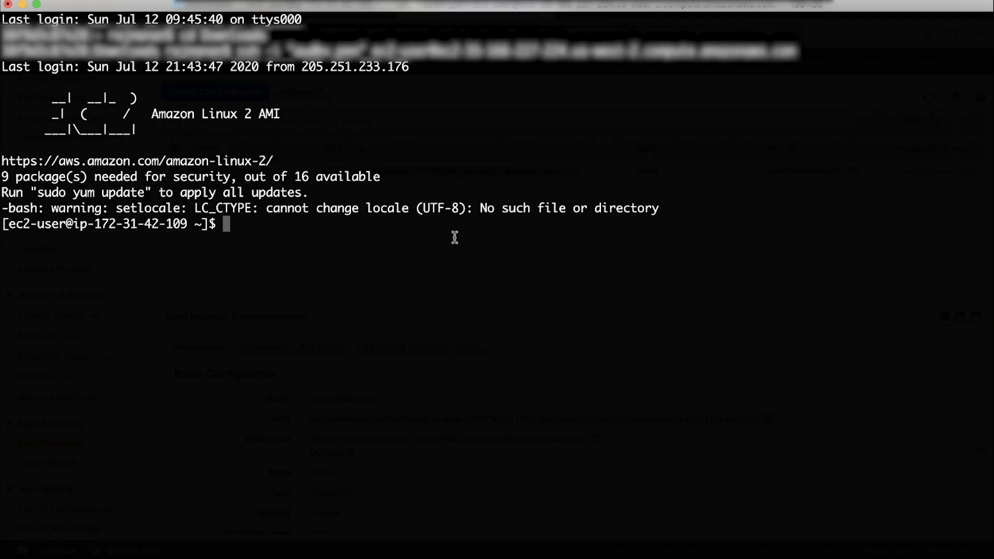
- In the instance's terminal session, run nslookup on internal-myloadbalancer-727557540.us-west-2.elb.amazonaws.com
text(nslookup)
text(internal-myloadbalancer-727557540.us-west-2.elb.amazonaws.com)
key(Return)
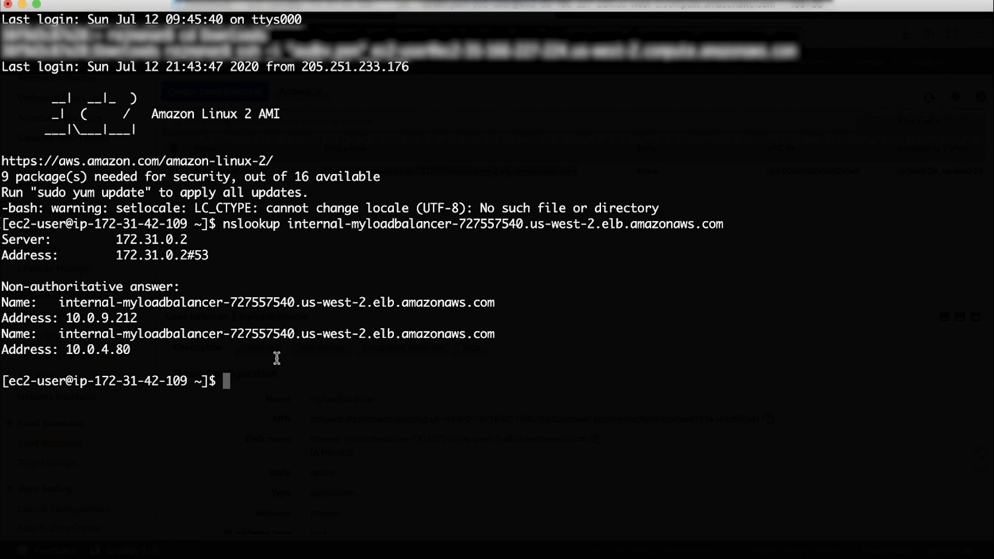
- Switch back to the browser, open myloadbalancer's us-west-2a subnet in its own tab and return to the load balancer details
key(super+Tab)
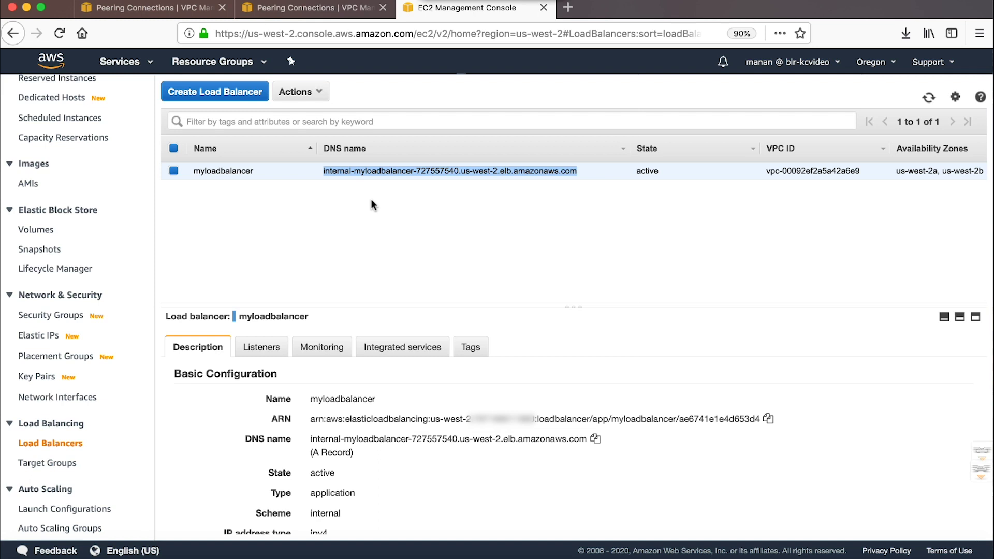
click(370, 200)
scroll(536, 392, down, 5)
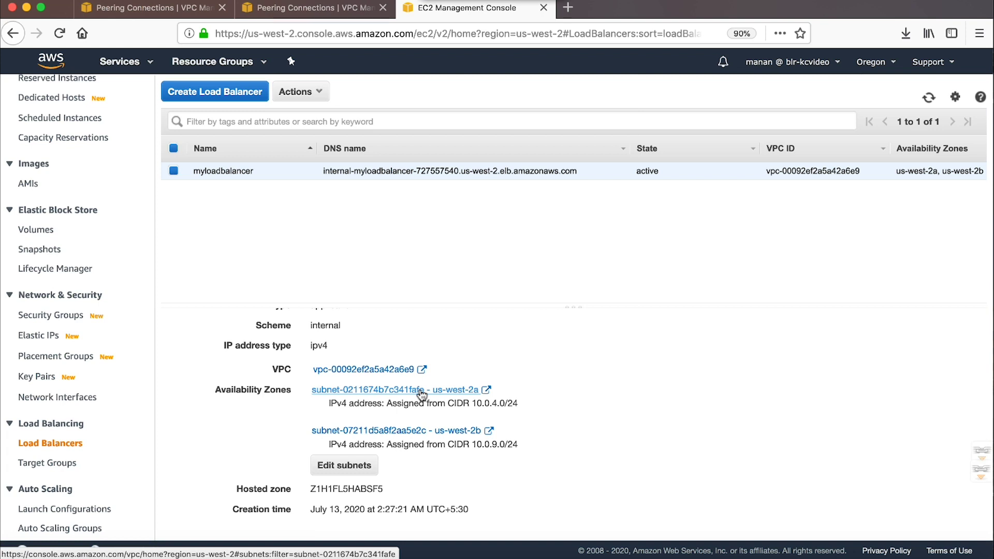
click(422, 395)
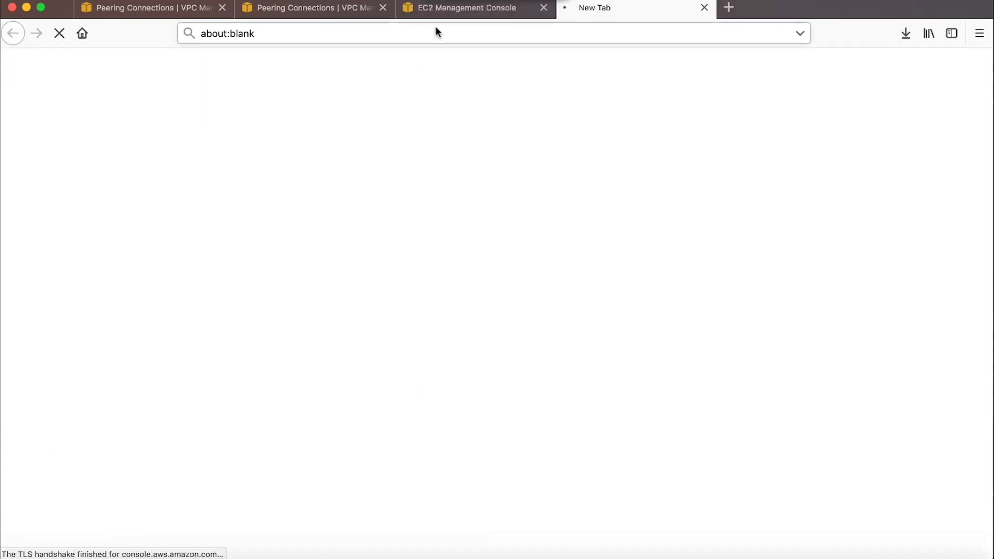
click(444, 10)
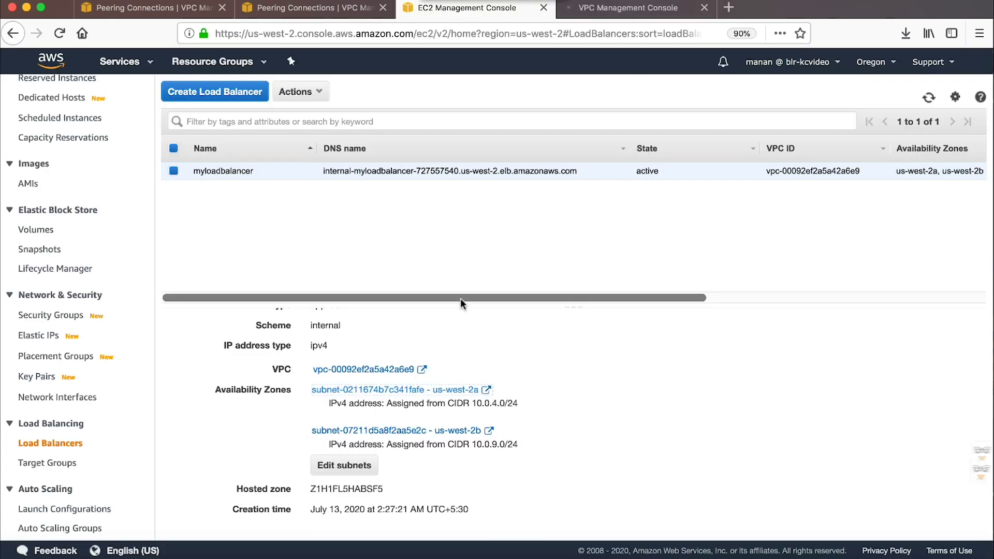
- Open the load balancer's security group load-balancer-wizard-1 and examine its inbound rules
scroll(467, 438, down, 5)
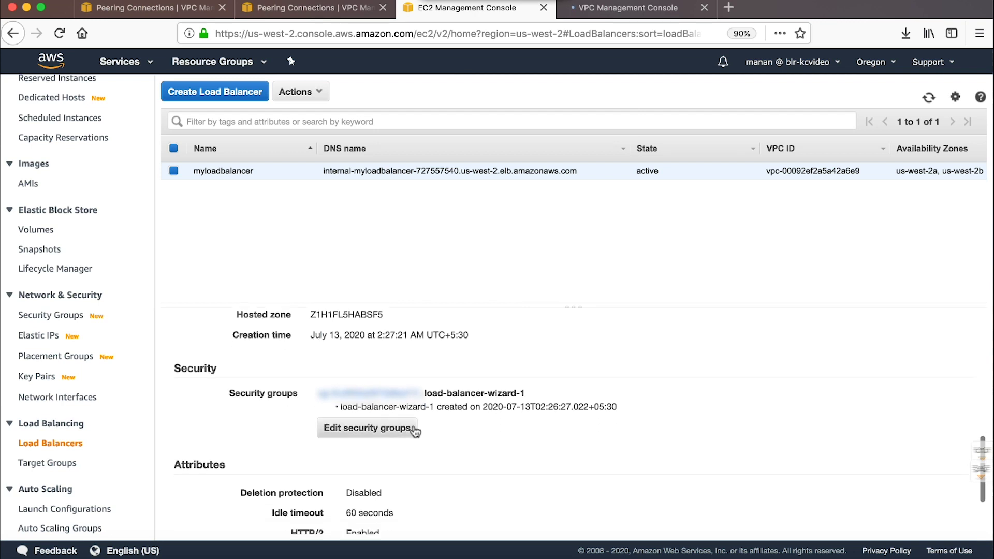
click(375, 398)
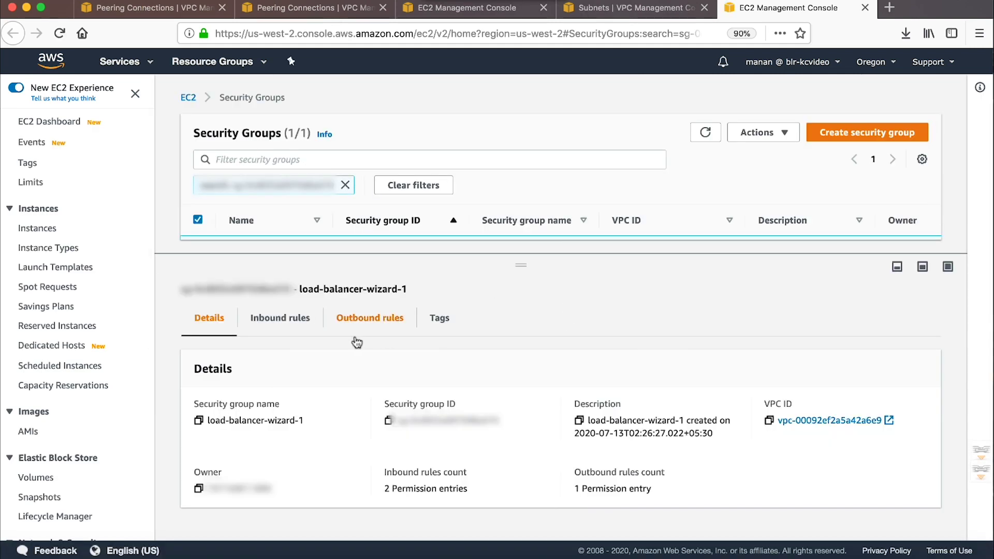
click(305, 331)
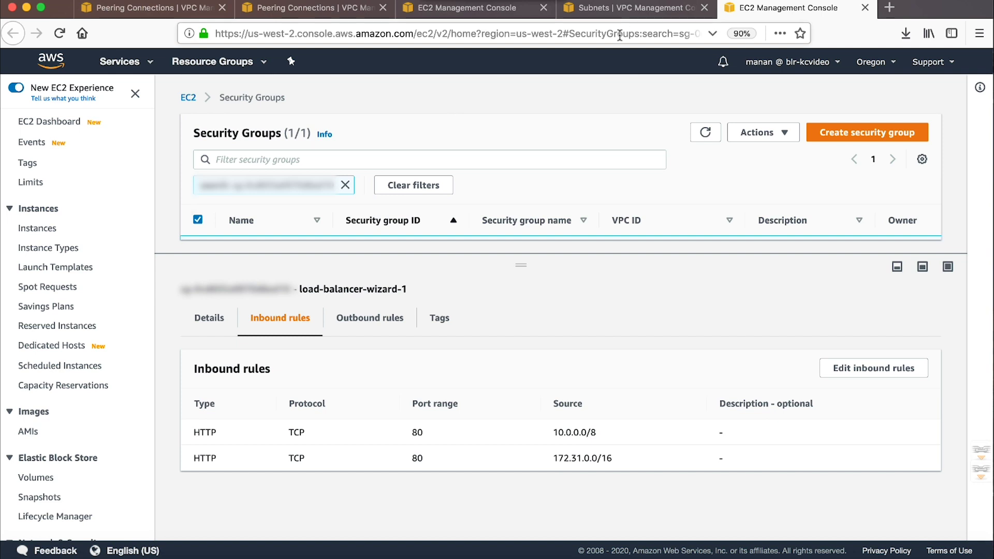
- Switch to the us-west-2a subnet's browser tab and examine the inbound and outbound rules of its network ACL
click(622, 11)
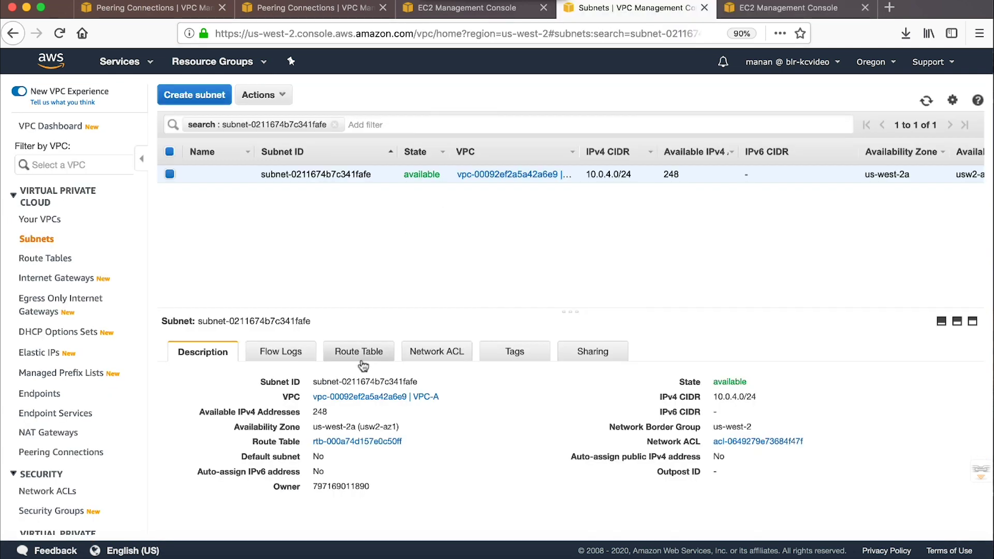
click(427, 360)
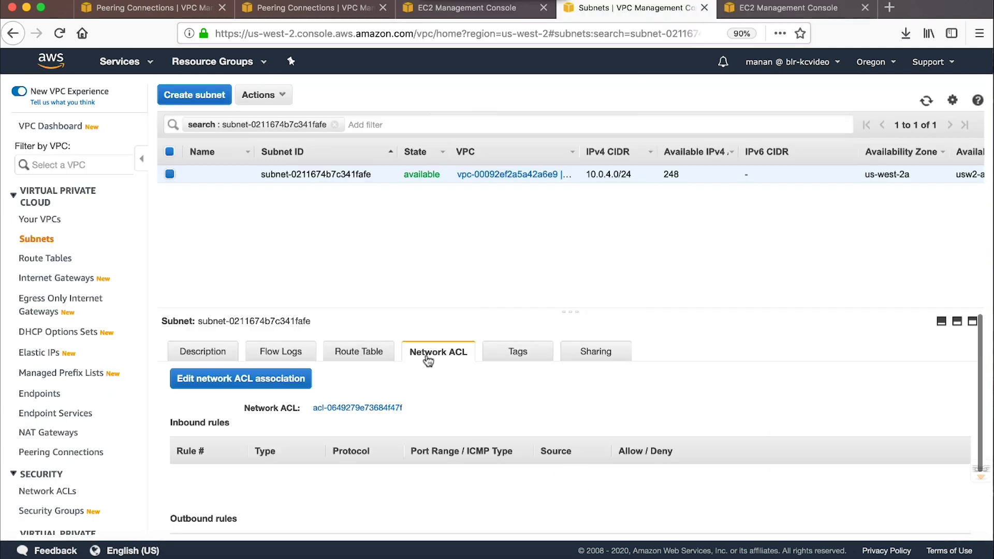
scroll(483, 457, down, 3)
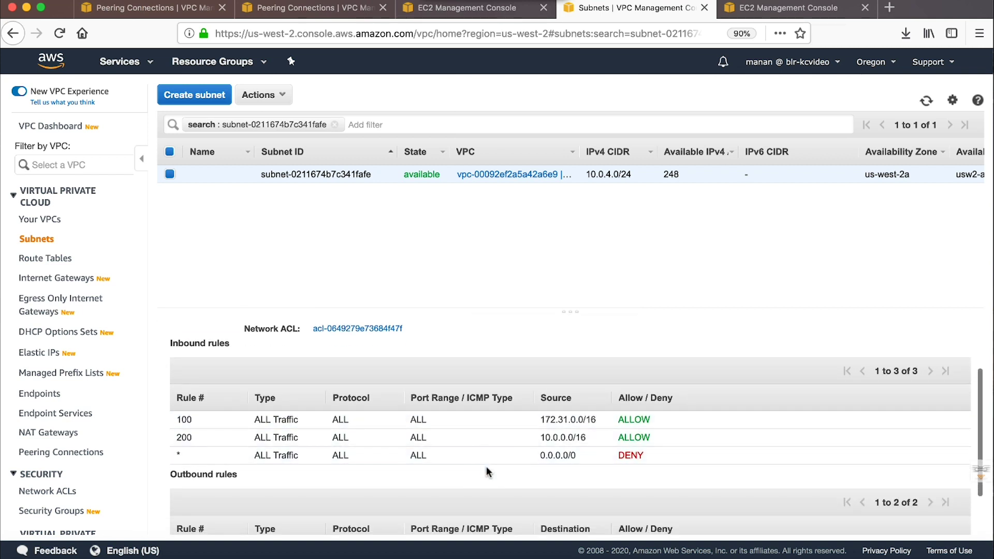
scroll(481, 473, down, 2)
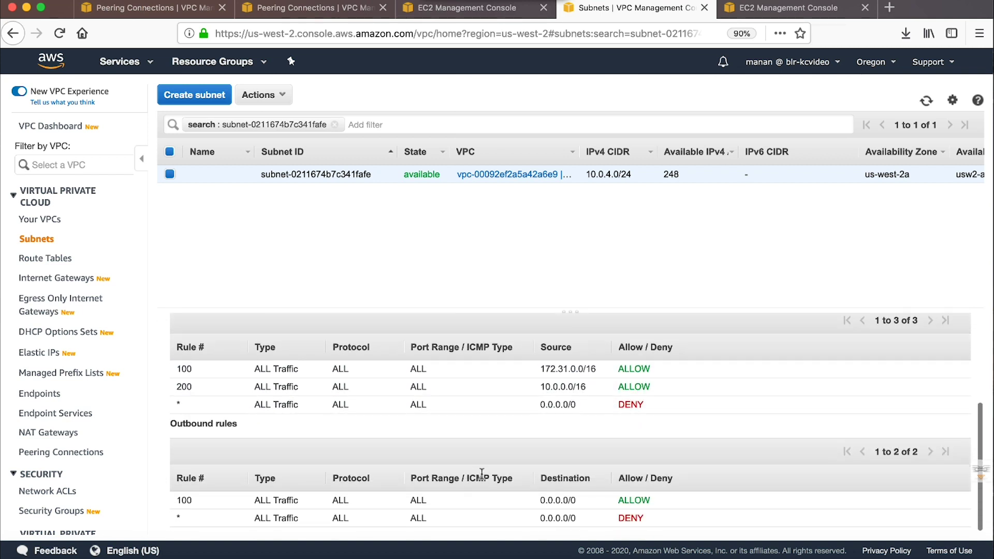
scroll(481, 474, up, 5)
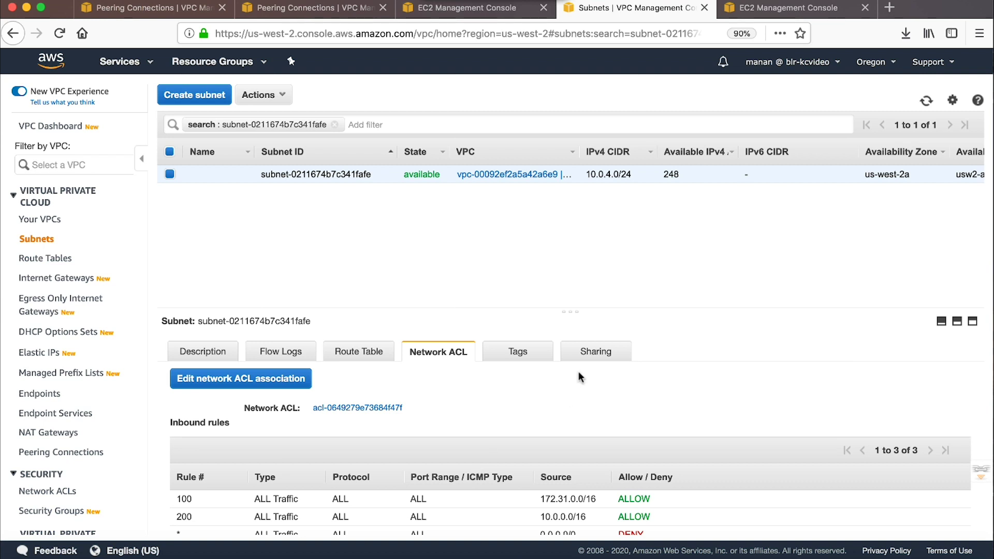
- Revisit the security group's inbound rules, then examine myloadbalancer's listeners
click(785, 9)
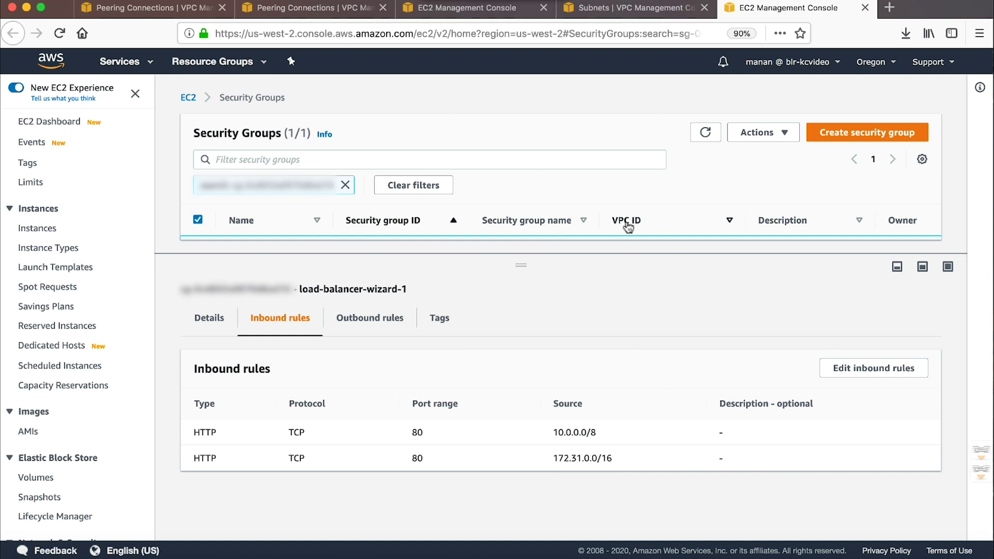
click(447, 12)
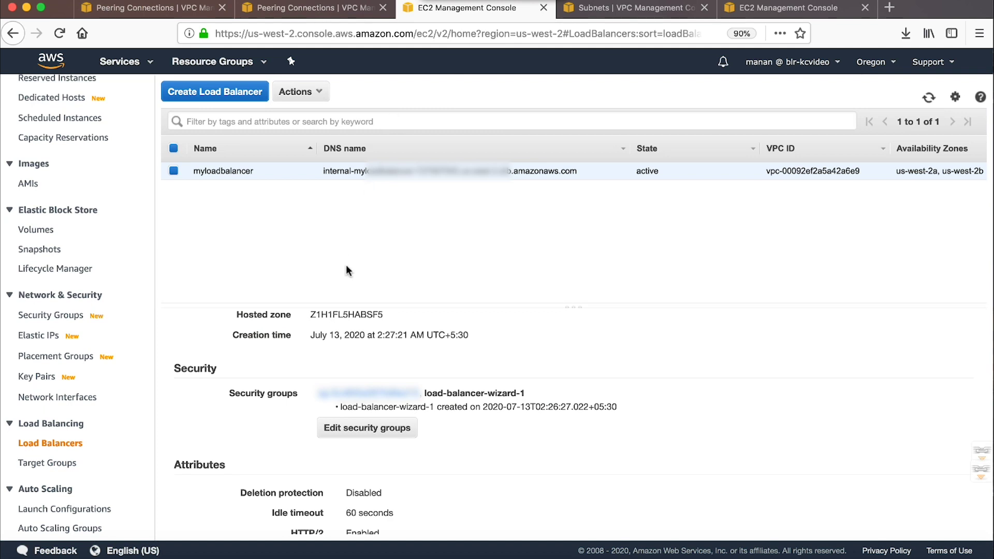
scroll(421, 415, down, 2)
scroll(421, 415, up, 10)
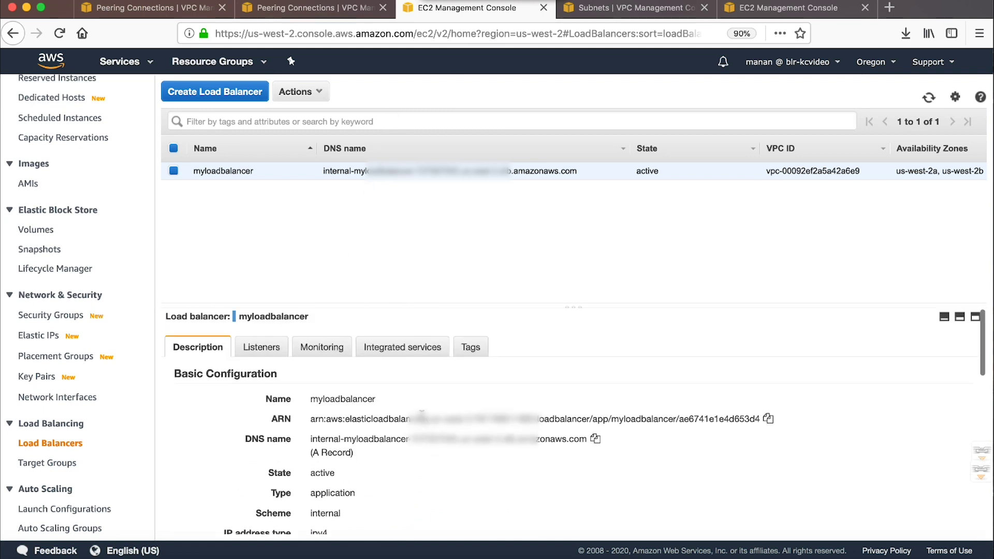
click(263, 348)
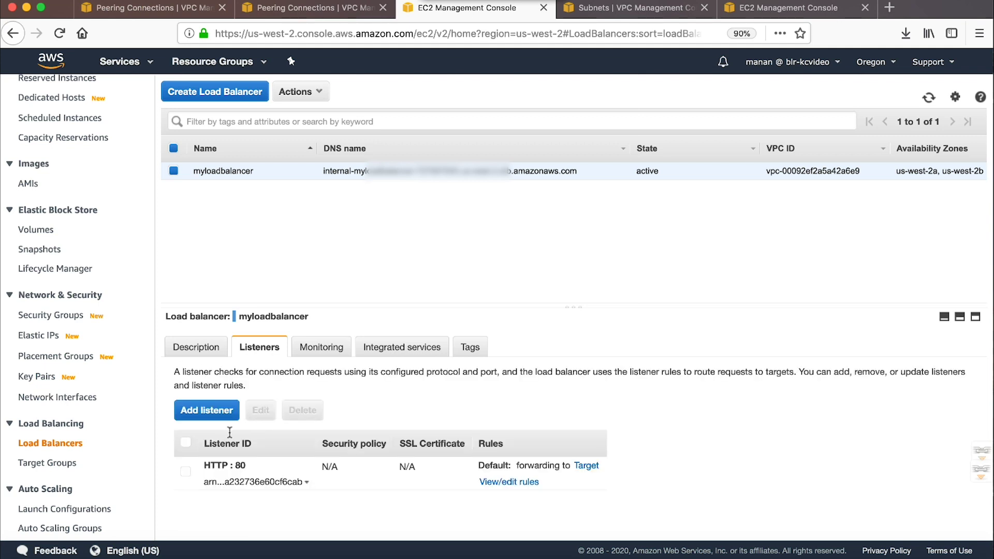
- Compare the security group's inbound rules with the us-west-2a subnet's network ACL inbound and outbound rules
click(766, 10)
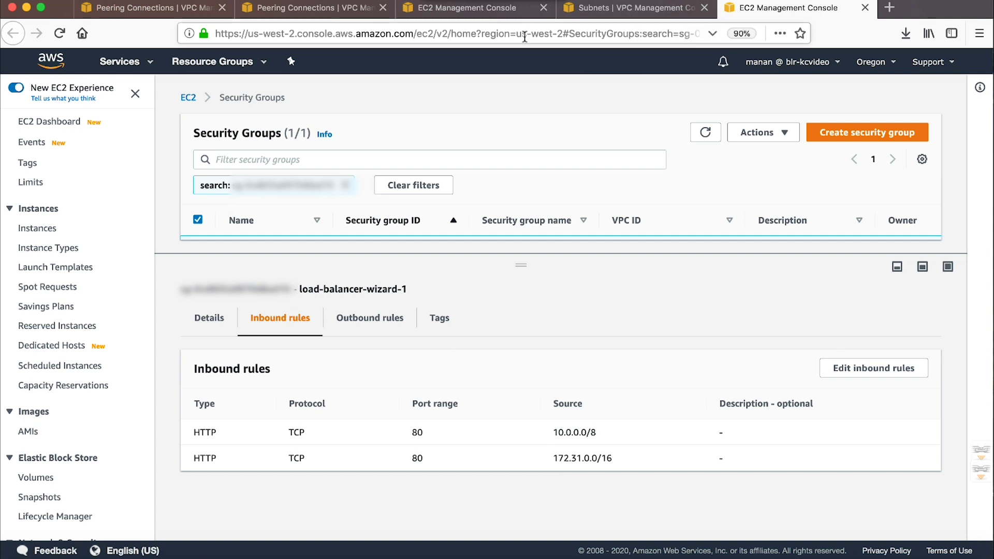
click(587, 20)
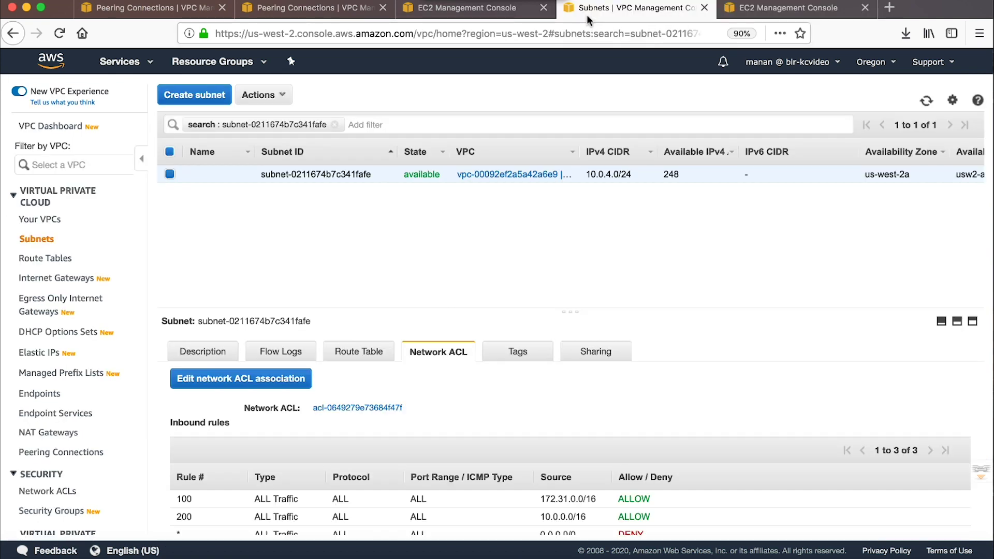
scroll(486, 498, down, 5)
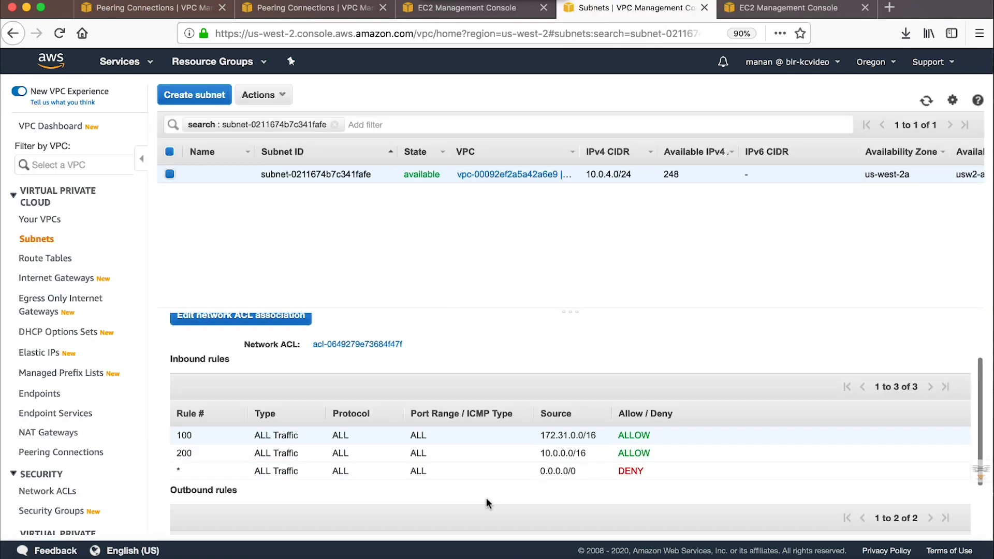
scroll(507, 447, down, 1)
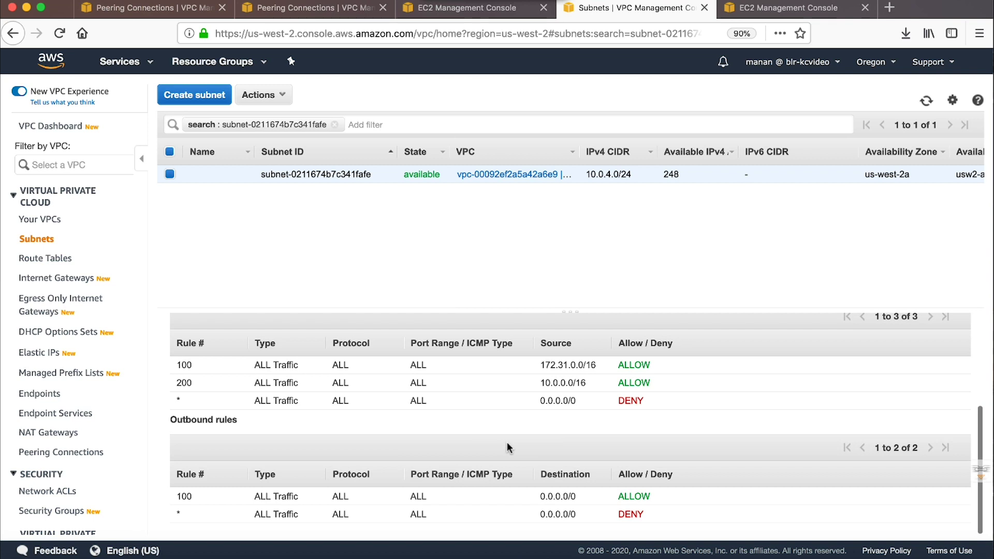
scroll(539, 393, up, 5)
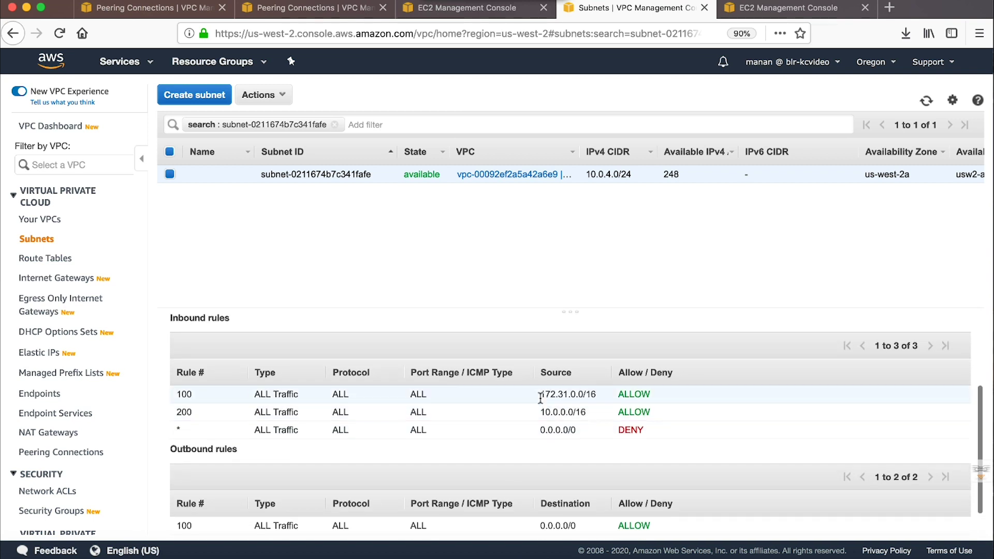
- Open the network ACL associated with the us-west-2a subnet and start editing its inbound rules
click(386, 330)
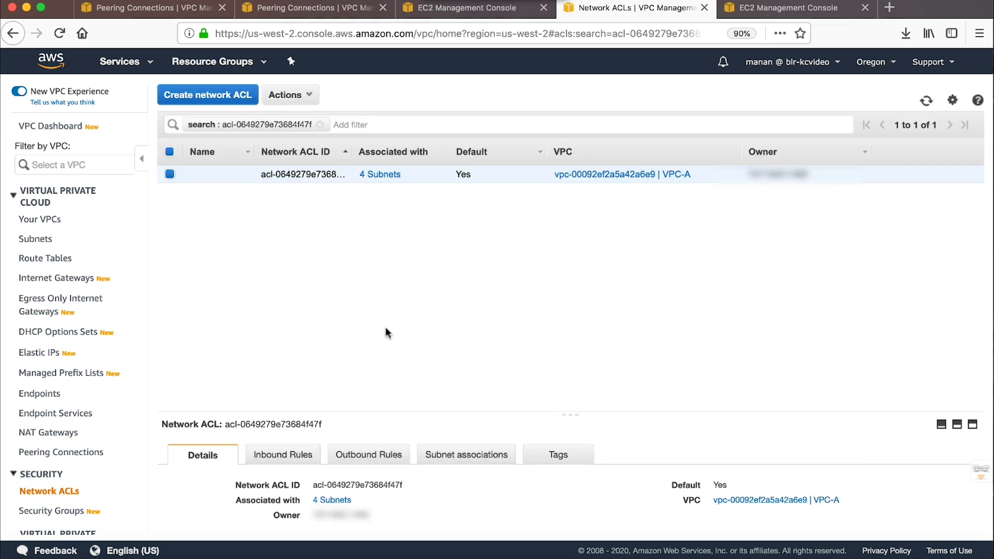
click(290, 456)
scroll(353, 472, down, 3)
scroll(353, 472, up, 2)
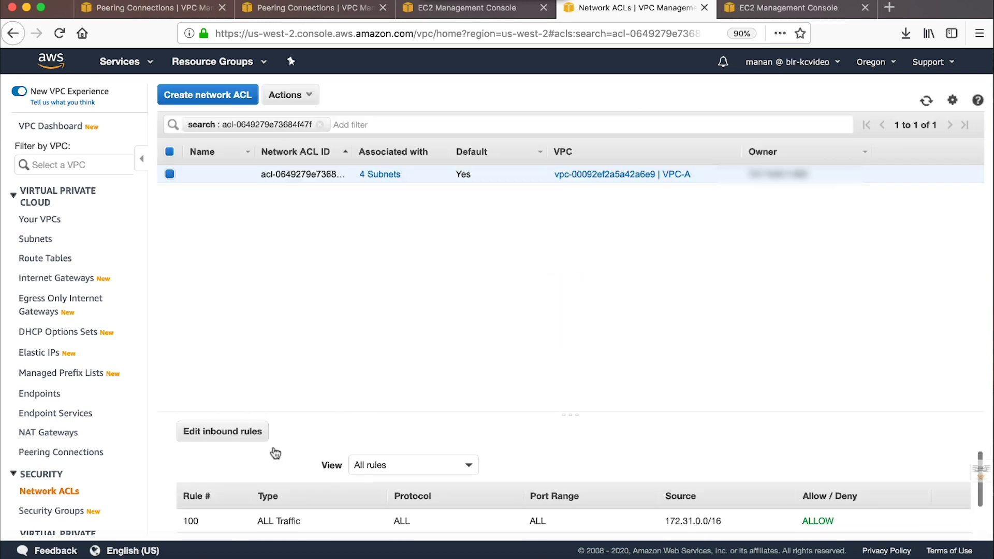
click(248, 429)
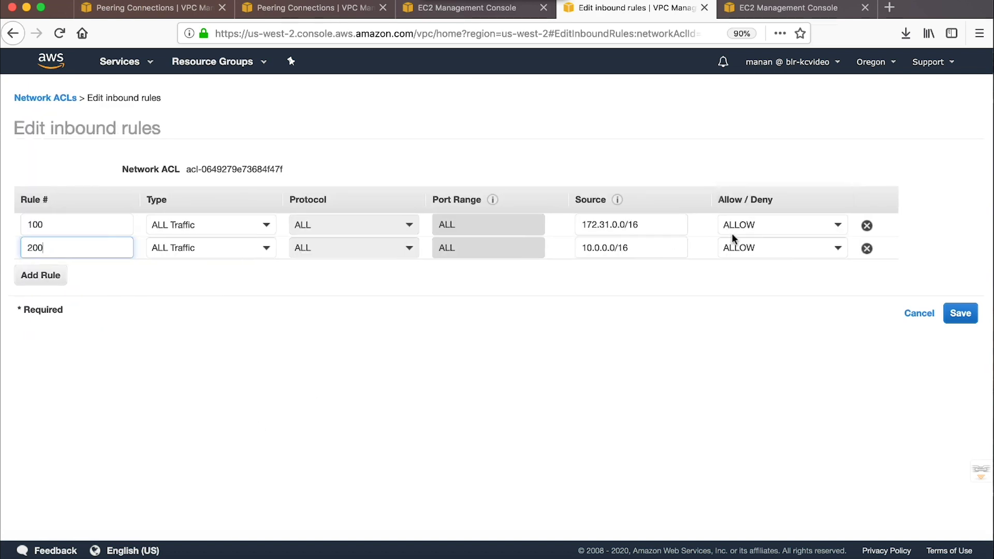
- Remove inbound rule 200, set rule 100's source to 0.0.0.0/0 and save the network ACL's inbound rules
click(867, 241)
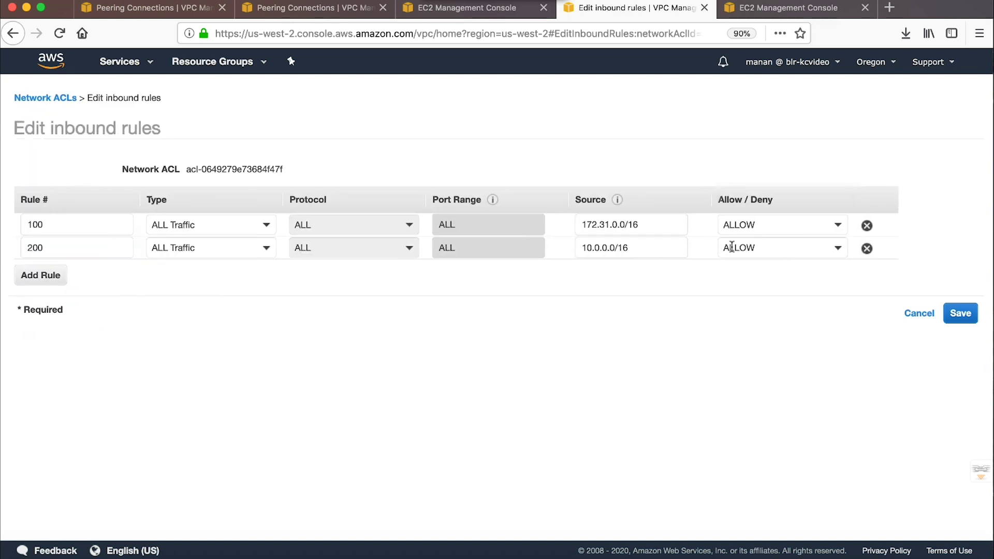
click(866, 249)
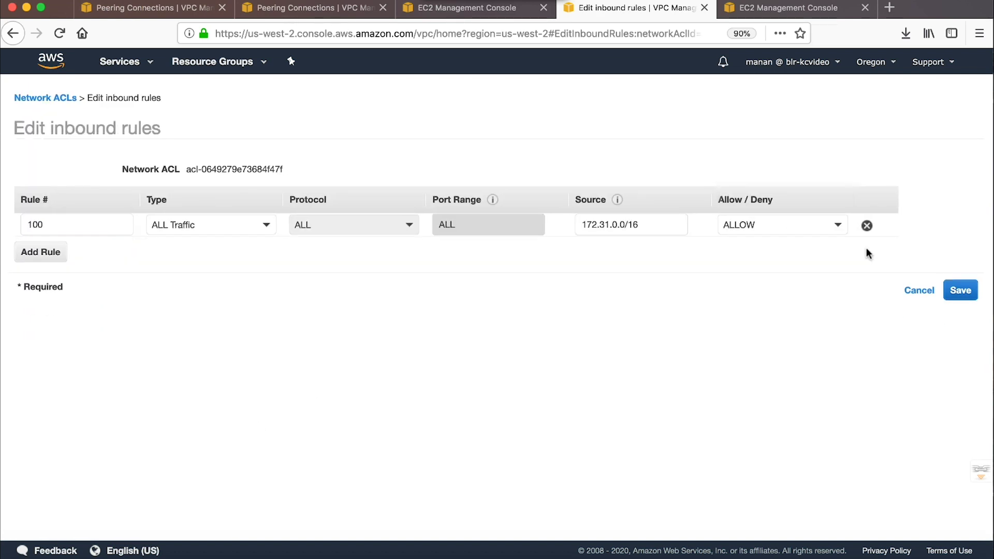
triple_click(642, 230)
text(0)
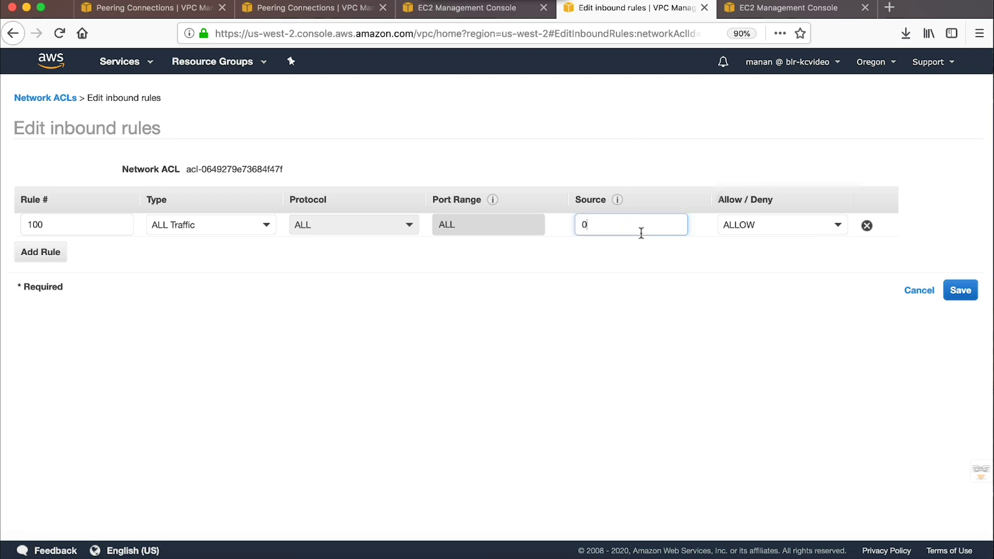
text(.0.0.0/0)
click(946, 291)
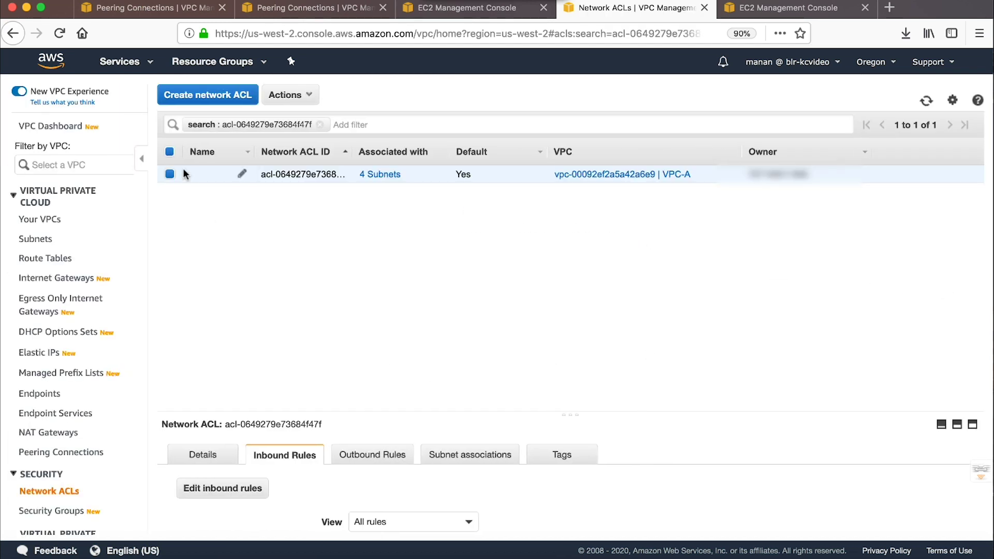
- Revisit the inbound rules editor to check rule 100, cancel without changes and close the network ACL tab
click(12, 33)
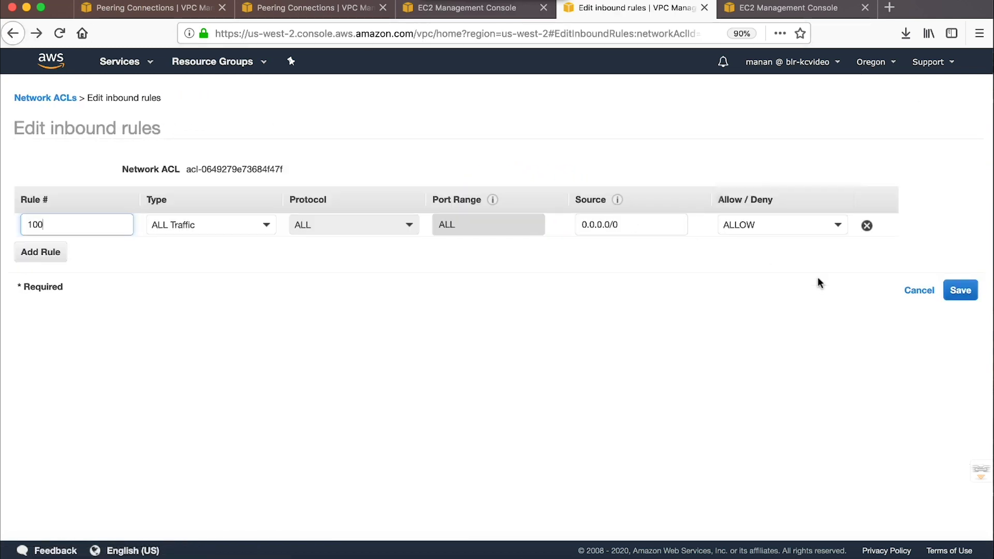
click(913, 293)
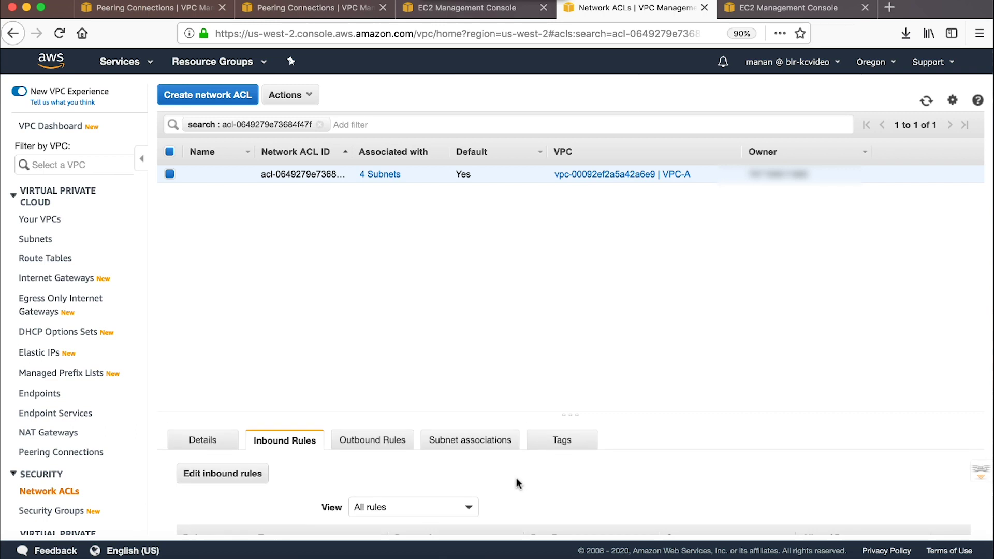
click(705, 8)
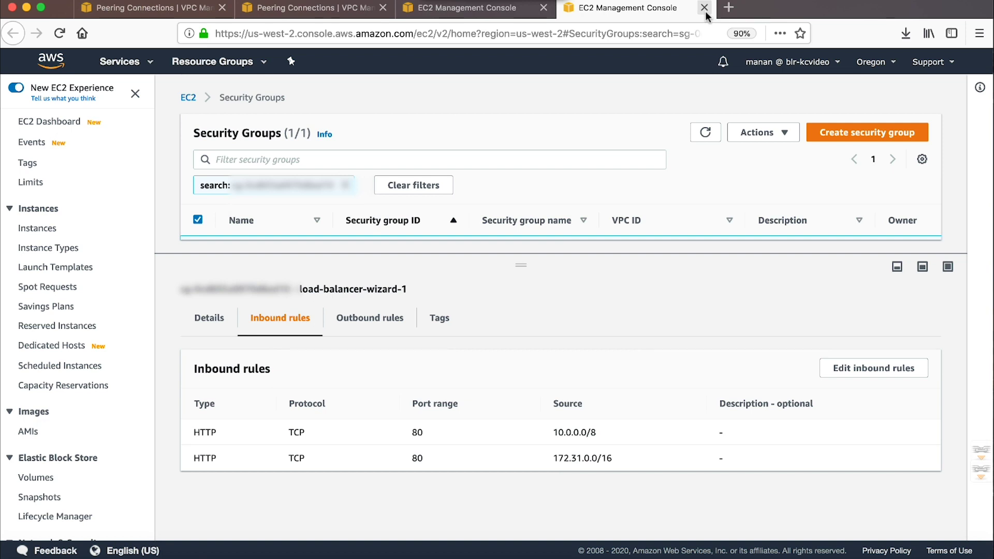
- Show myloadbalancer's description and open its us-west-2a subnet
click(429, 11)
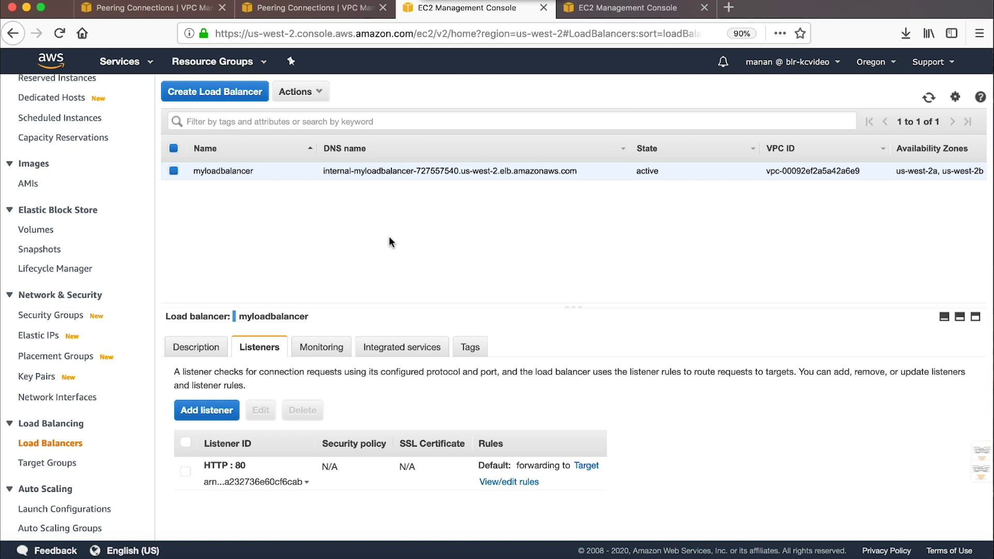
click(205, 348)
scroll(638, 432, down, 6)
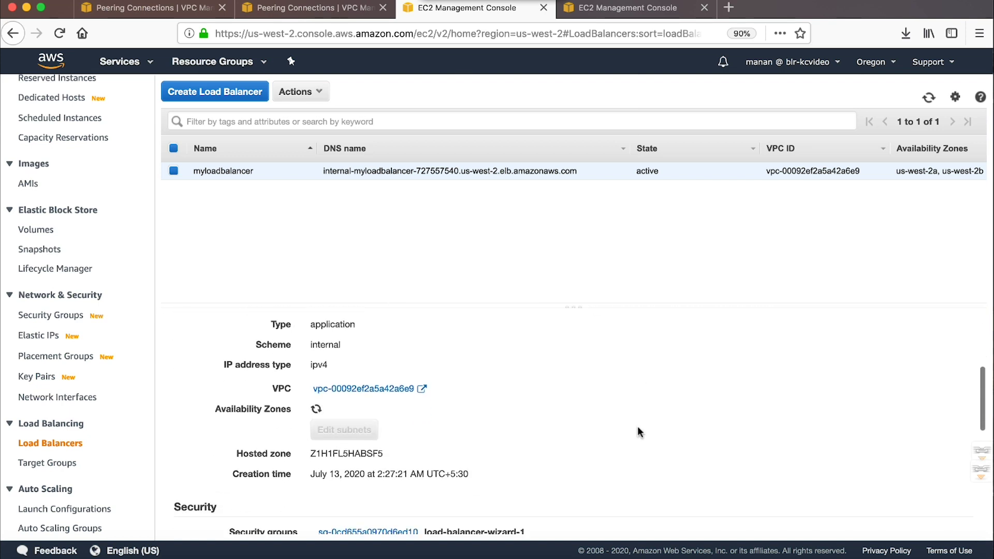
scroll(630, 412, down, 1)
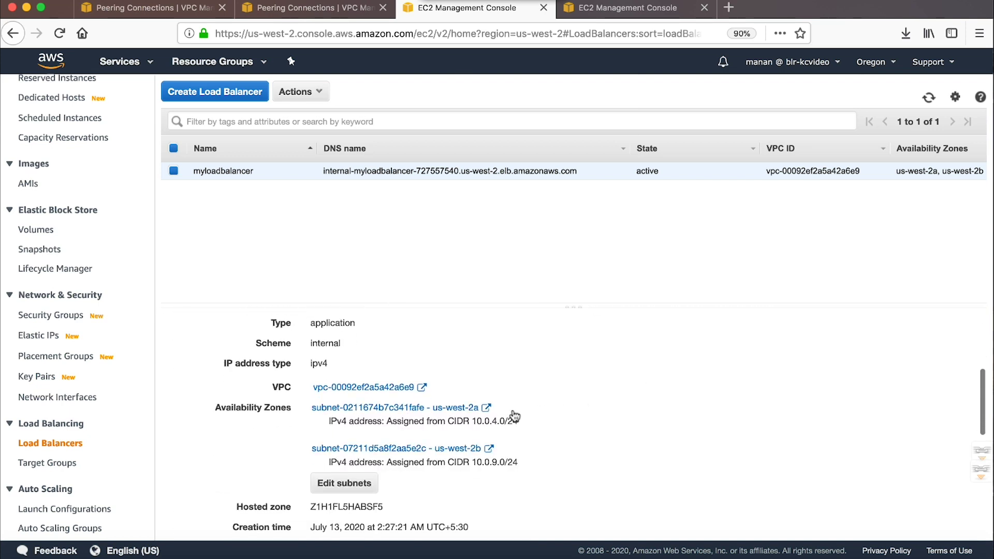
click(469, 409)
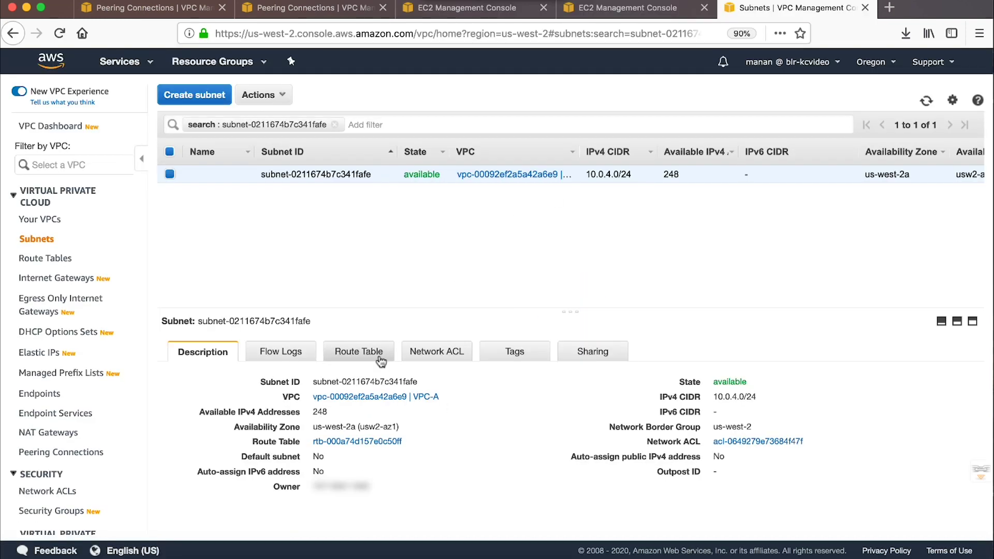
- Examine the inbound and outbound rules of the us-west-2a subnet's network ACL
click(420, 355)
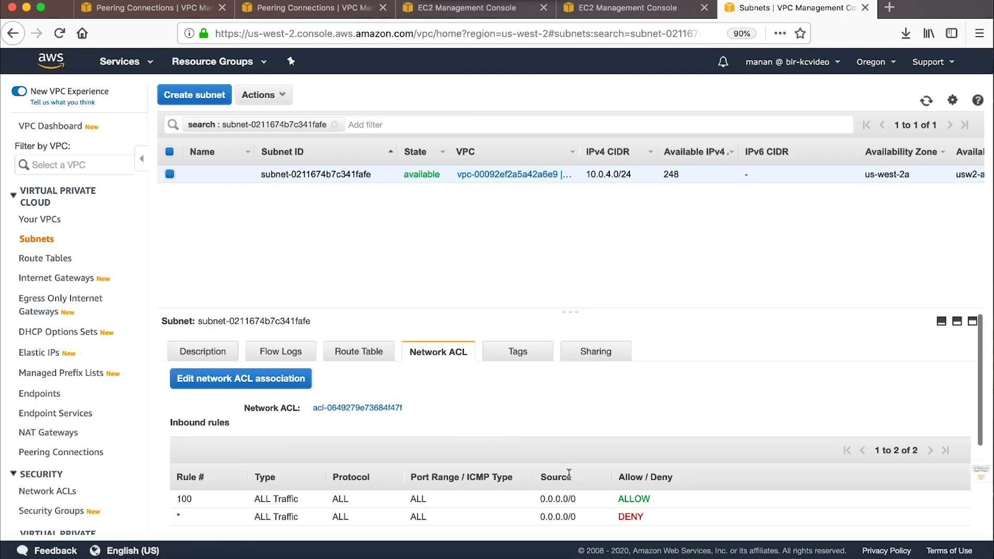
scroll(567, 473, down, 3)
scroll(568, 473, down, 2)
scroll(596, 362, up, 5)
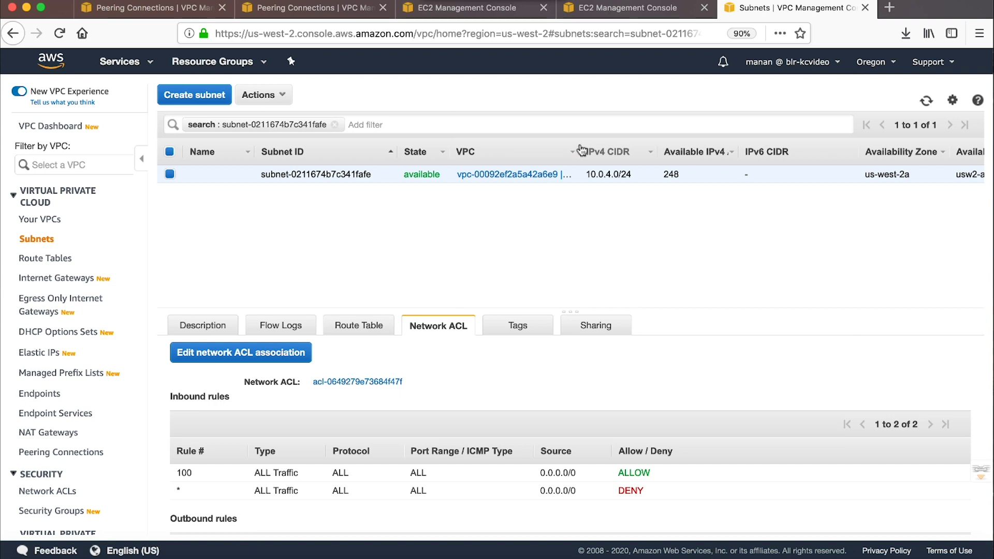
- Return to the load balancer's browser tab, close the tabs after it and list the EC2 instances
click(496, 9)
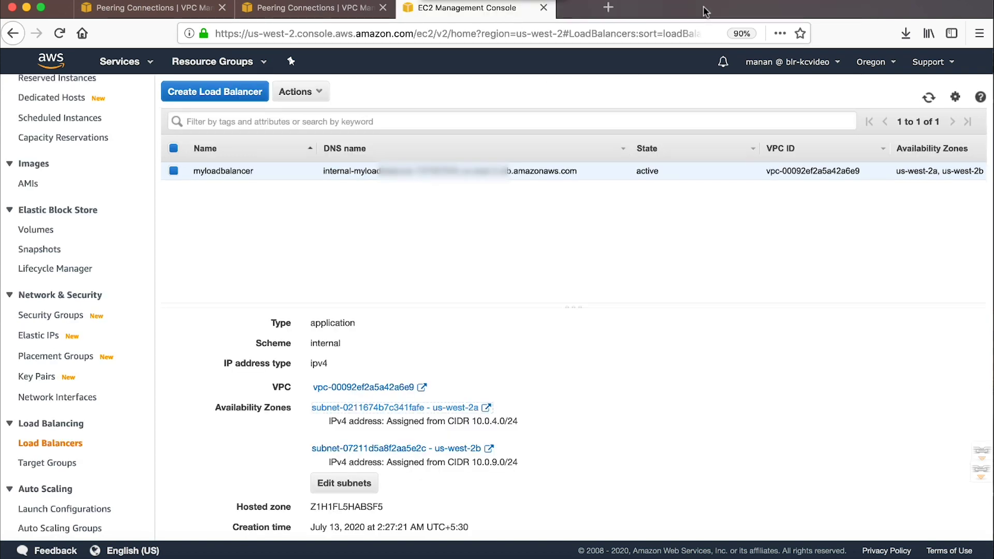
scroll(79, 216, up, 5)
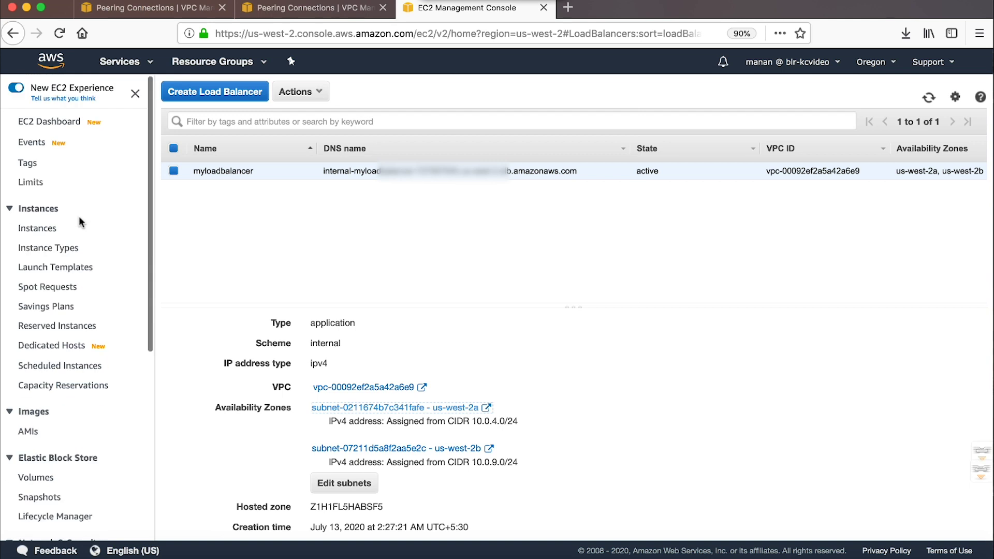
click(41, 230)
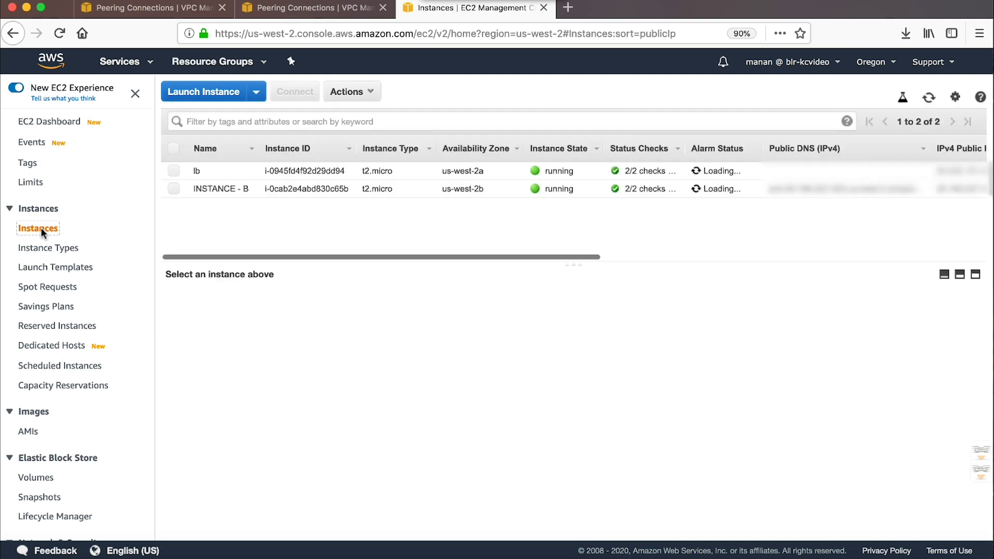
- Select INSTANCE - B, review its network details and open its launch-wizard-12 security group
click(409, 189)
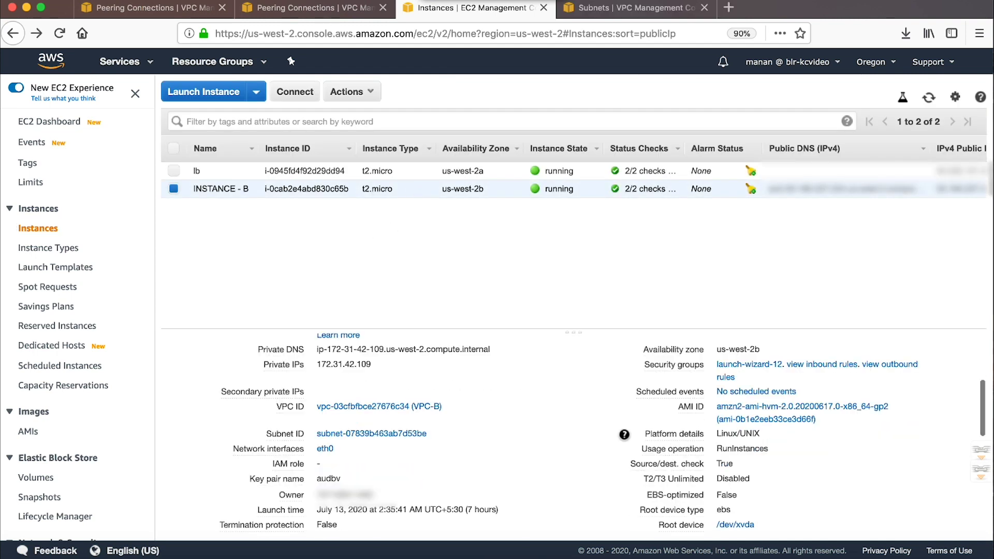
scroll(706, 436, down, 1)
click(735, 362)
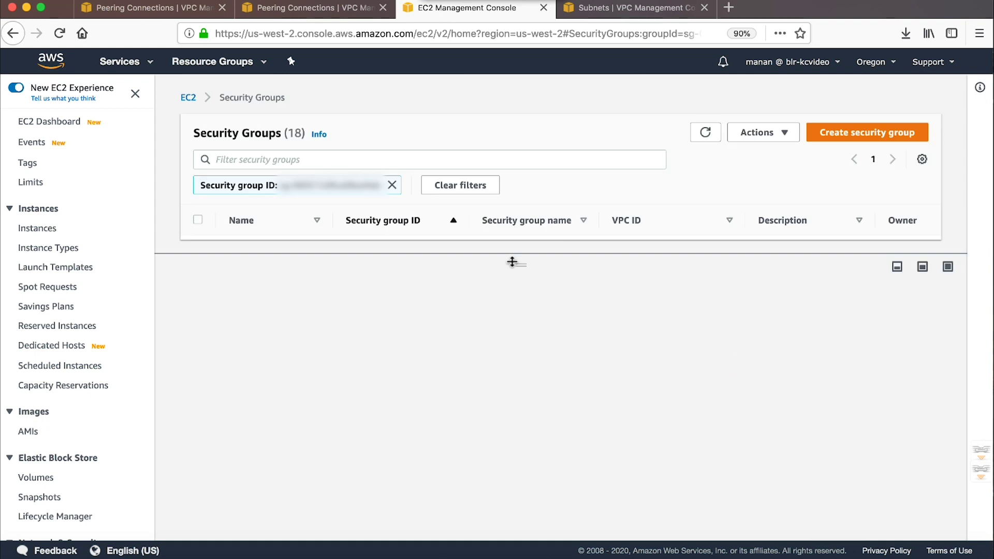
- Reopen INSTANCE - B's security group from the instances list, then clear the security group ID filter and browse all groups
click(13, 33)
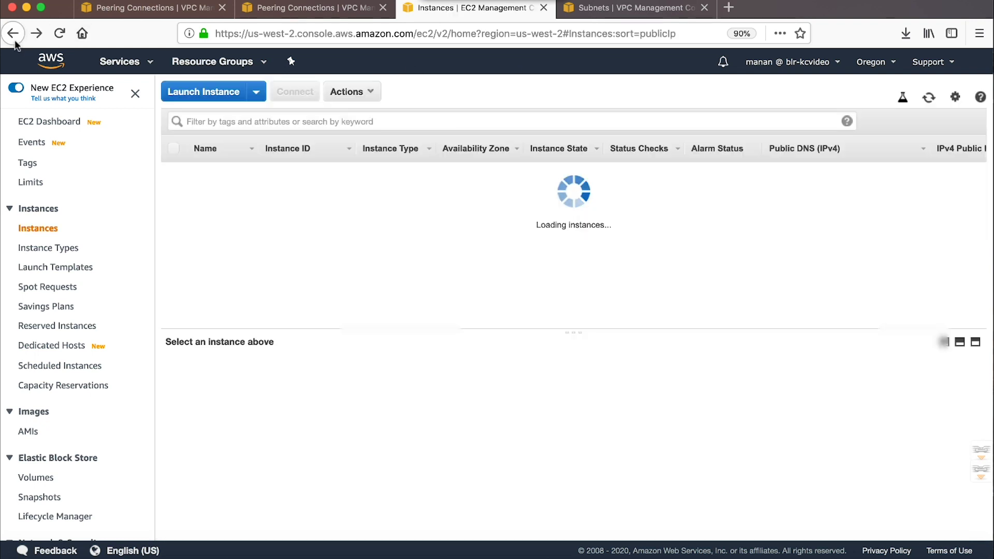
click(494, 188)
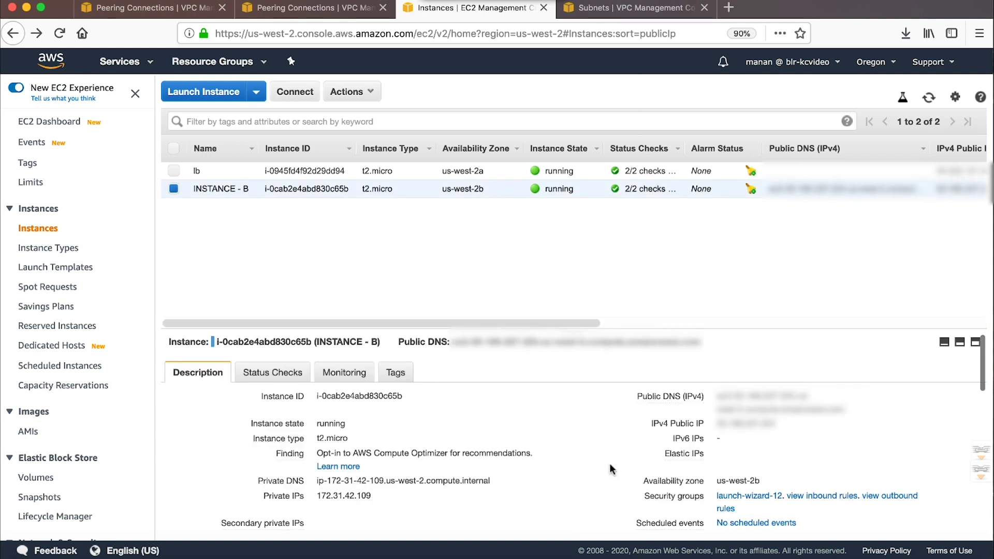
click(734, 470)
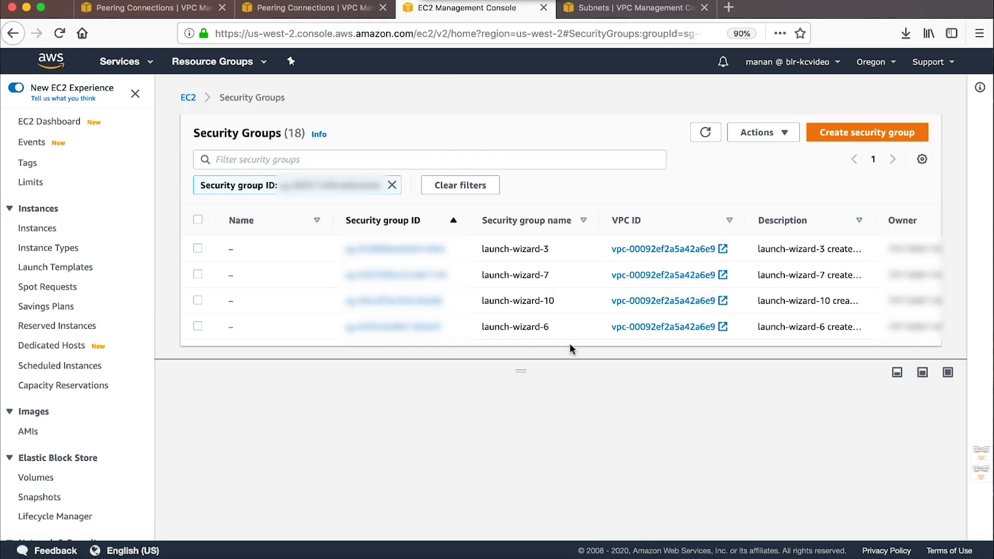
click(392, 185)
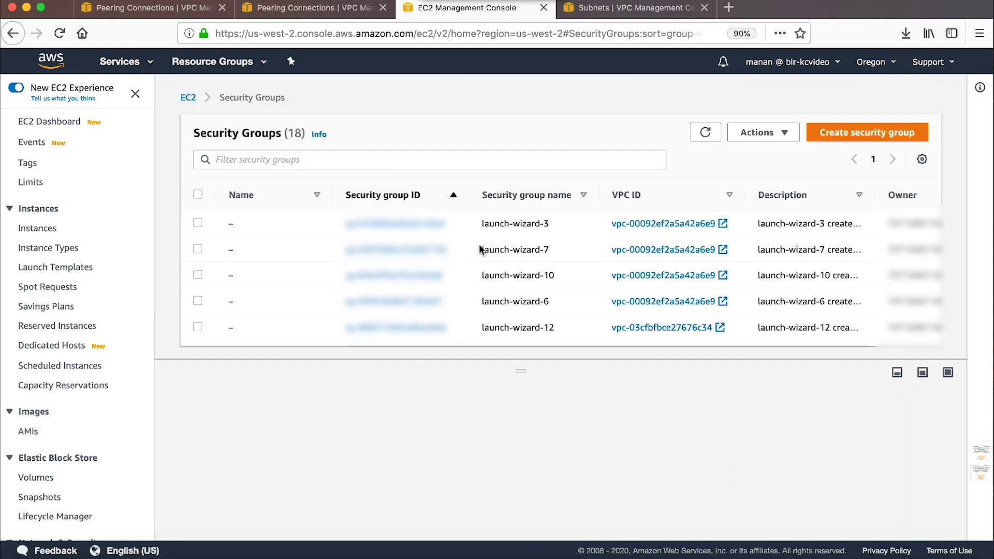
scroll(490, 269, down, 5)
scroll(490, 269, up, 5)
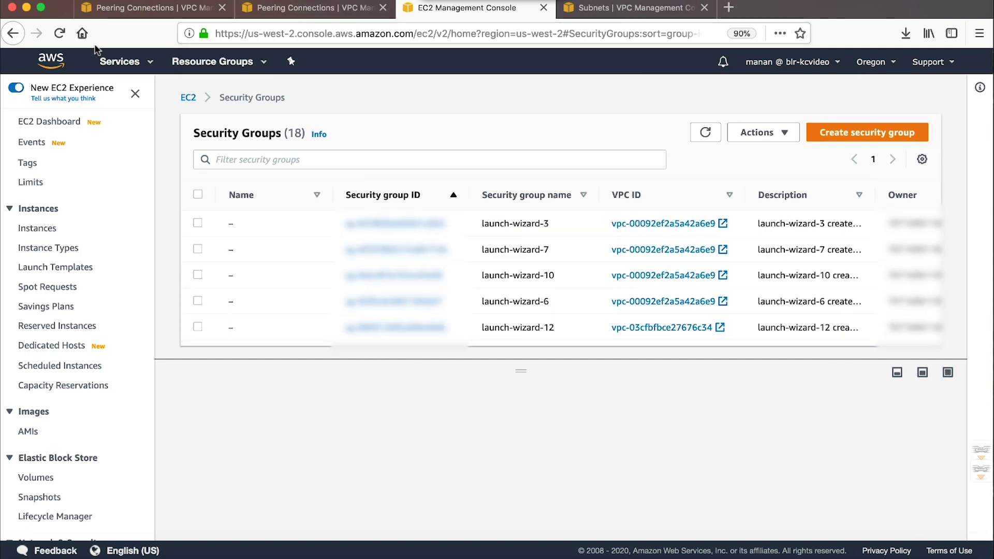
- Go back to the instances, try INSTANCE - B's security group link once more and return to the list
click(13, 34)
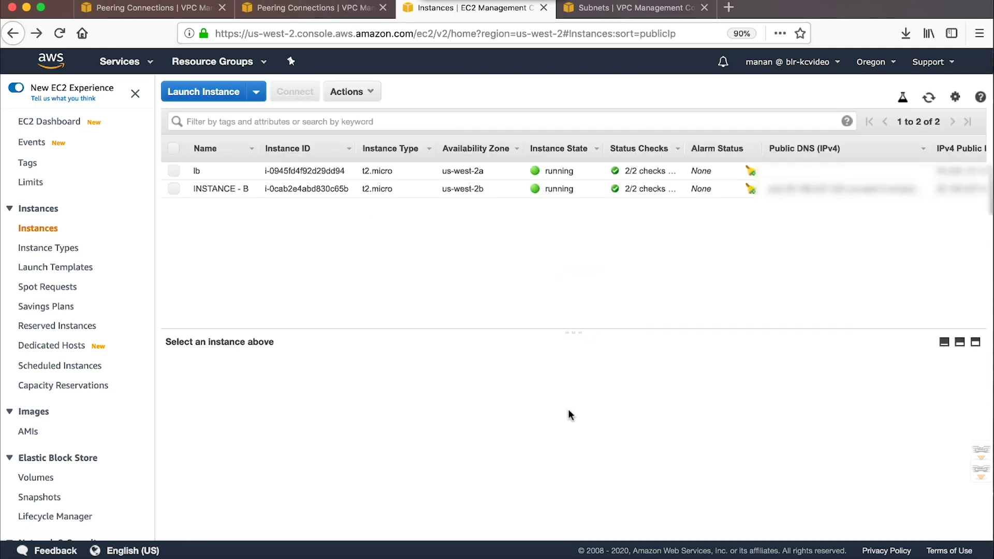
click(375, 189)
scroll(621, 456, down, 3)
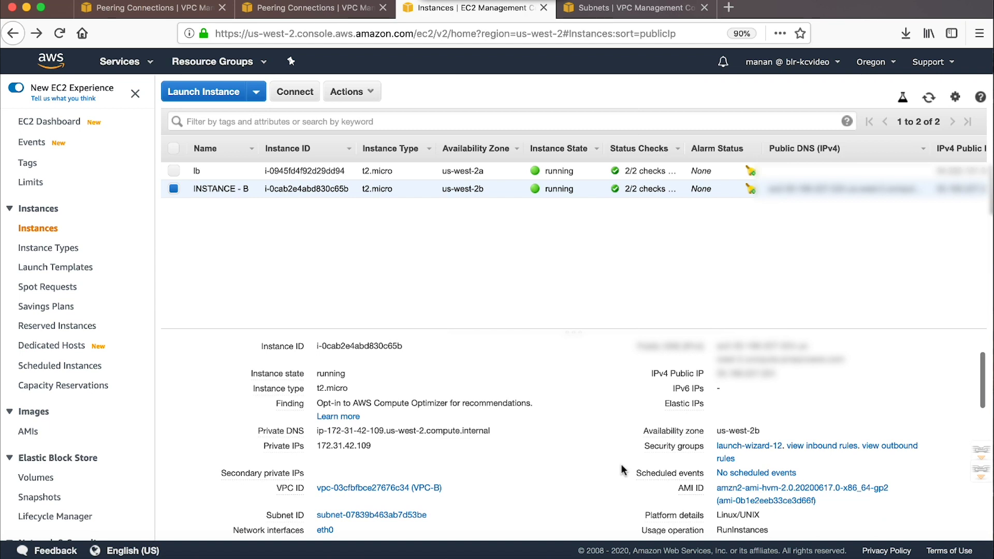
click(736, 411)
scroll(641, 412, down, 2)
scroll(580, 427, up, 2)
key(super+Left)
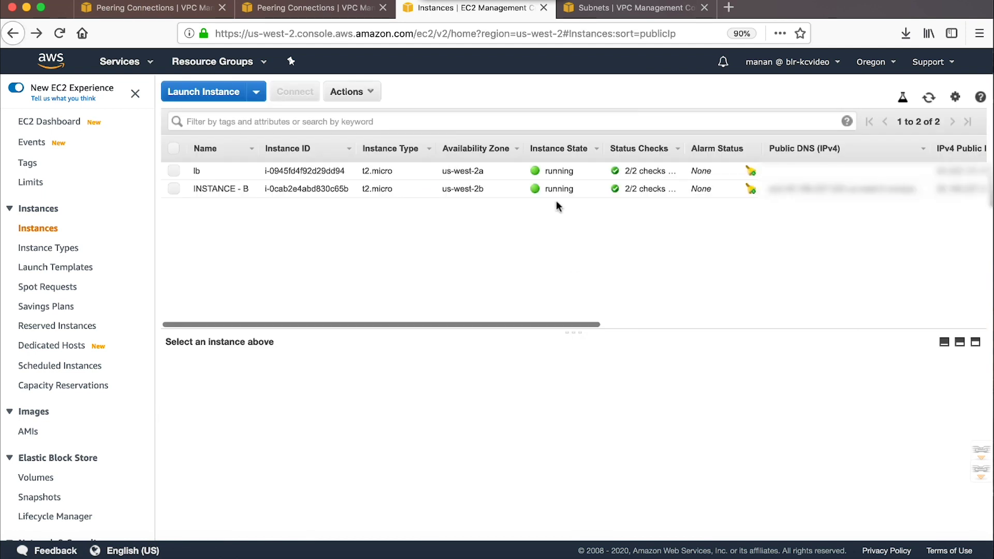
- Open INSTANCE - B's launch-wizard-12 security group and enlarge the details area to examine its inbound rules
drag(581, 331, 578, 306)
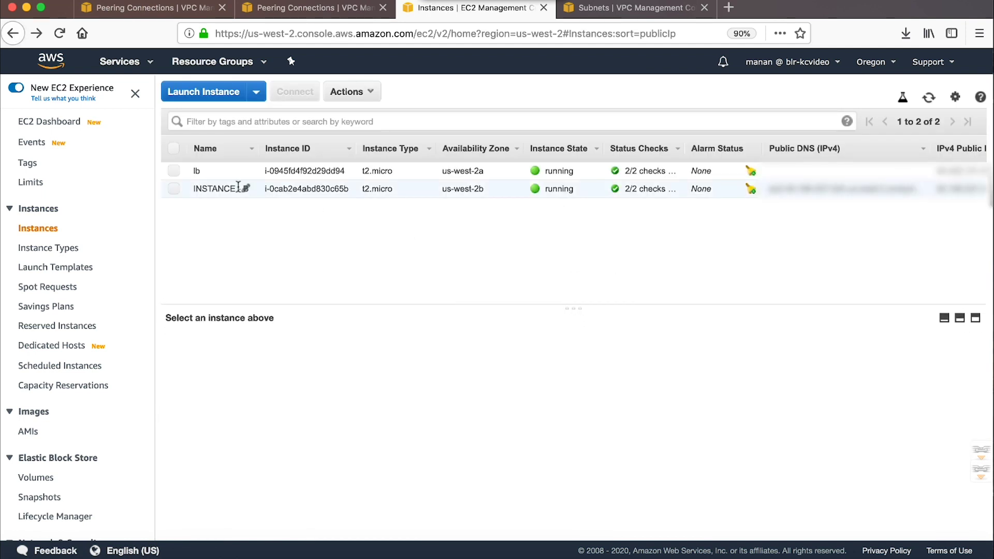
click(296, 188)
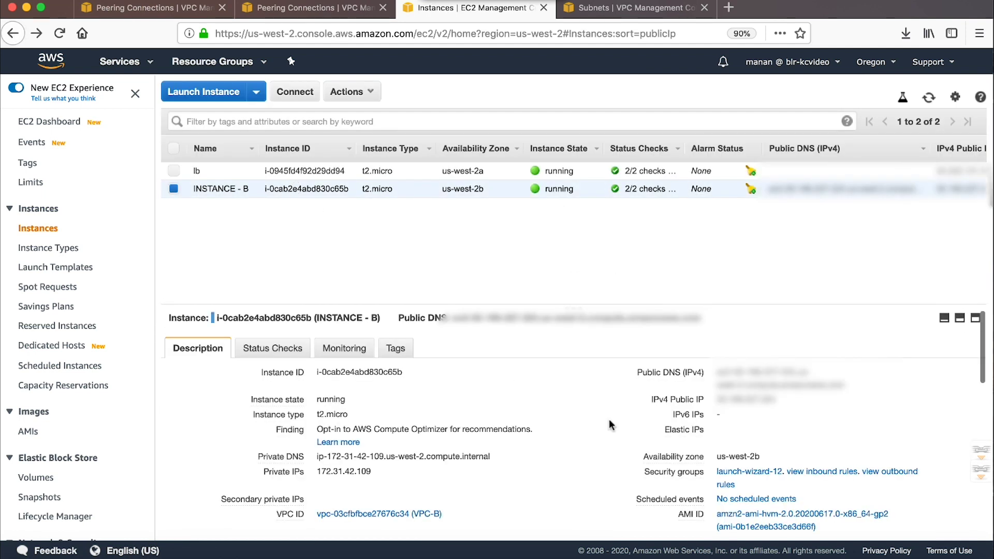
click(725, 472)
drag(521, 371, 520, 256)
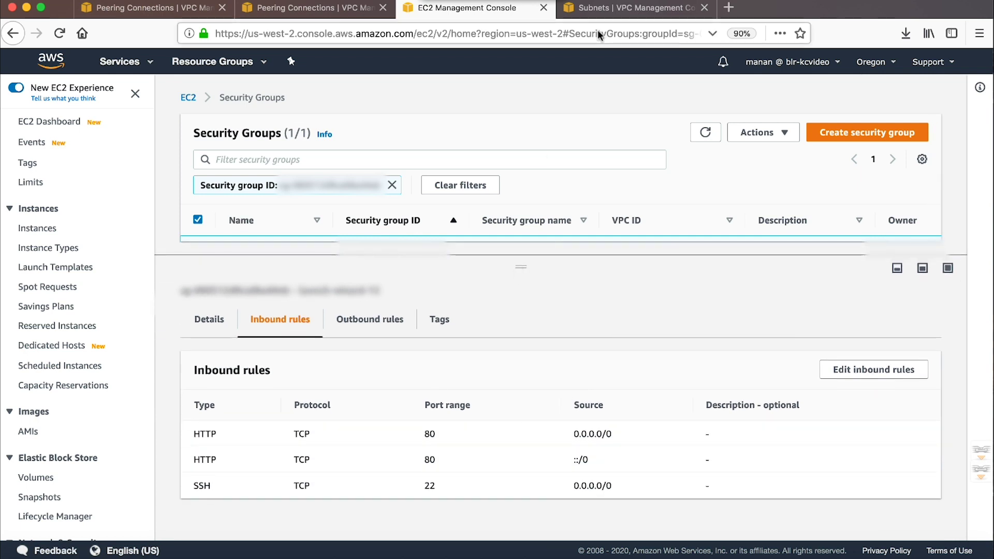
- Switch to the browser tab of INSTANCE - B's subnet and examine its network ACL's inbound and outbound rules
click(601, 8)
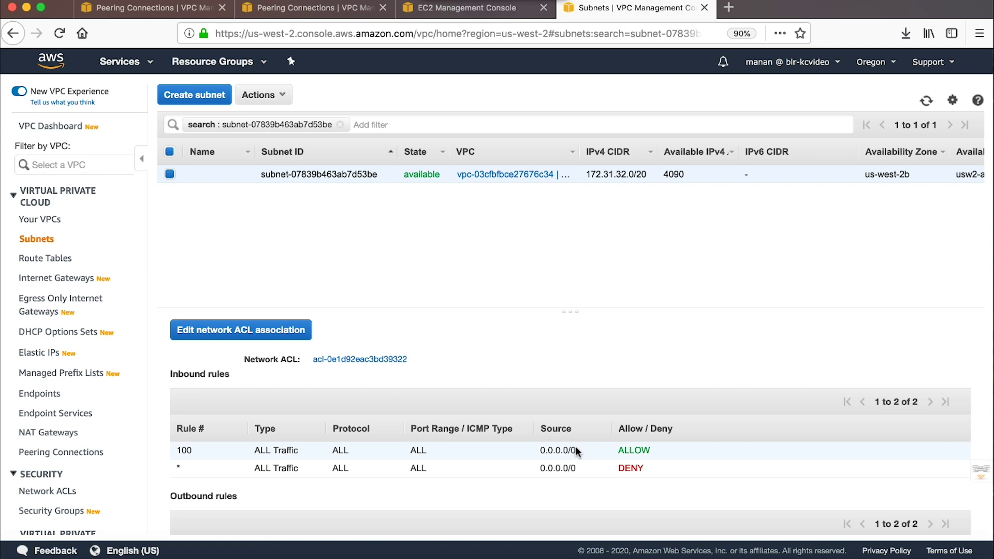
scroll(552, 444, down, 3)
scroll(554, 444, up, 3)
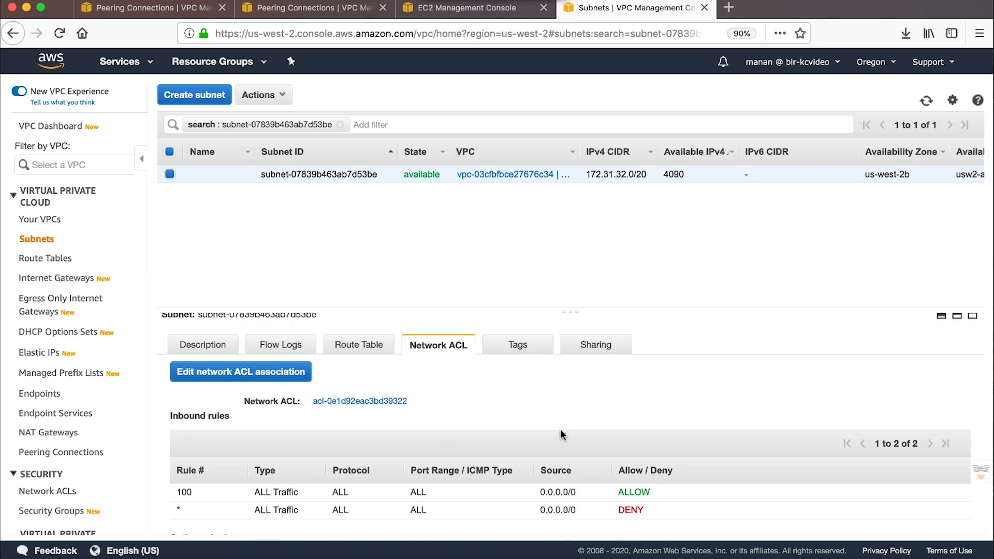
scroll(561, 431, down, 2)
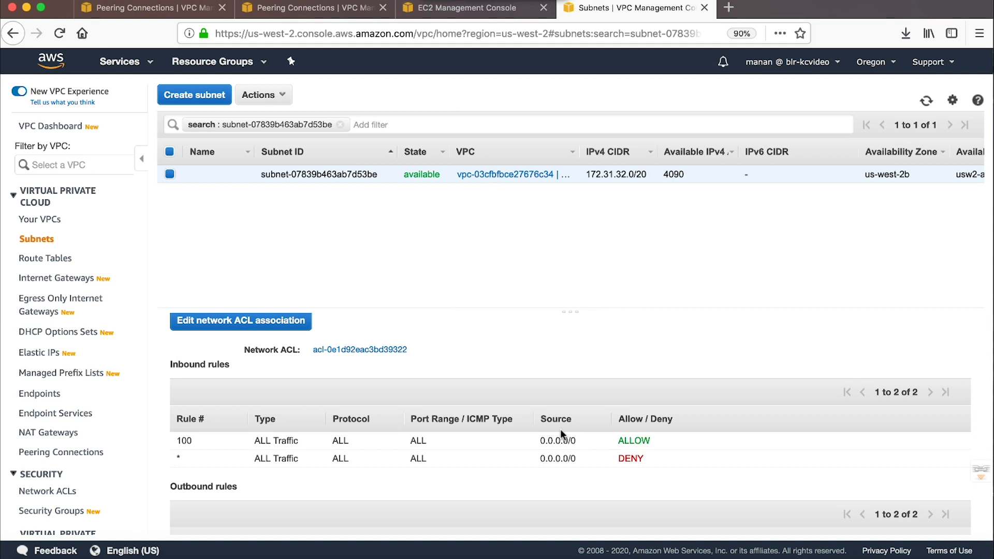
- Return to the launch-wizard-12 security group's browser tab and open the EC2 dashboard
click(486, 9)
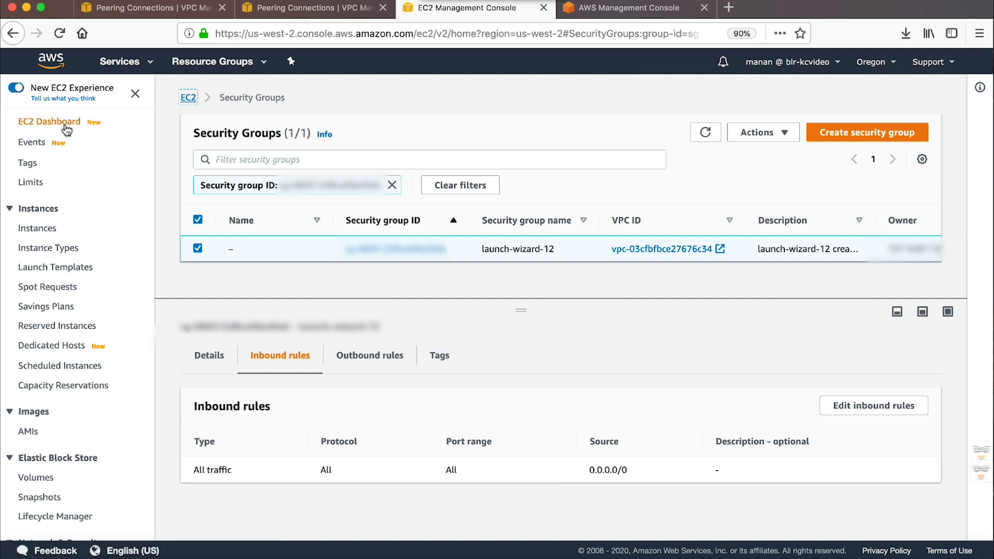
click(616, 13)
click(505, 13)
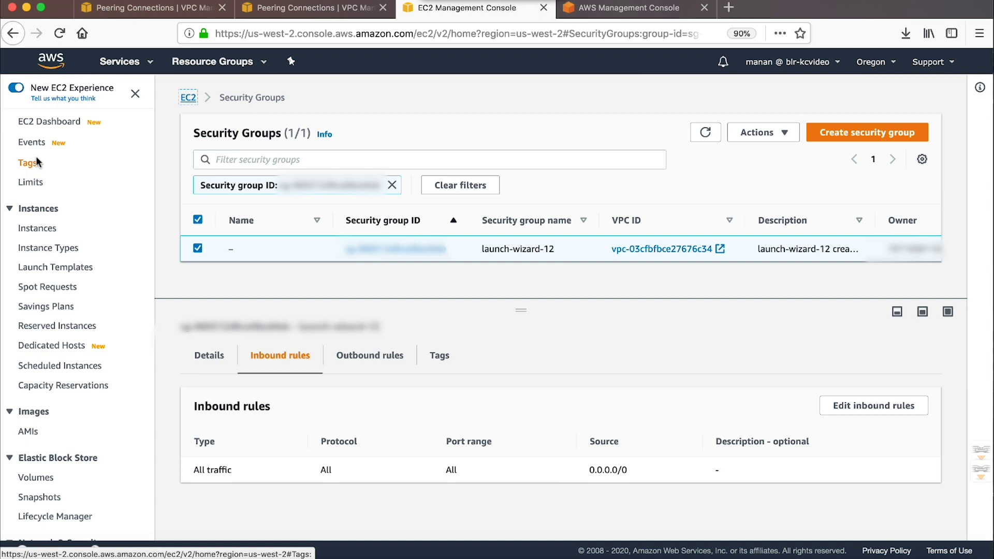
click(61, 121)
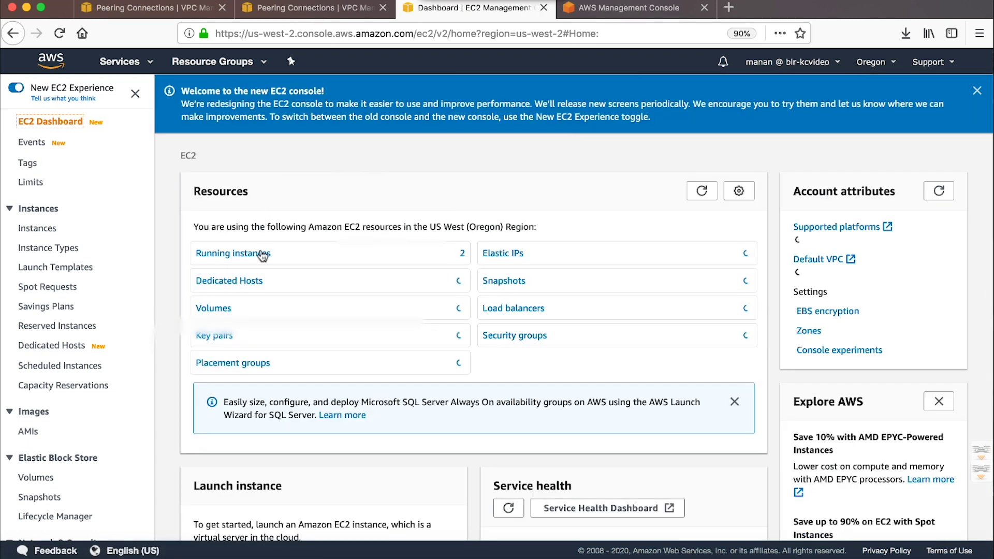
- List the running instances, open INSTANCE - B's subnet and examine its network ACL's inbound and outbound rules
click(256, 252)
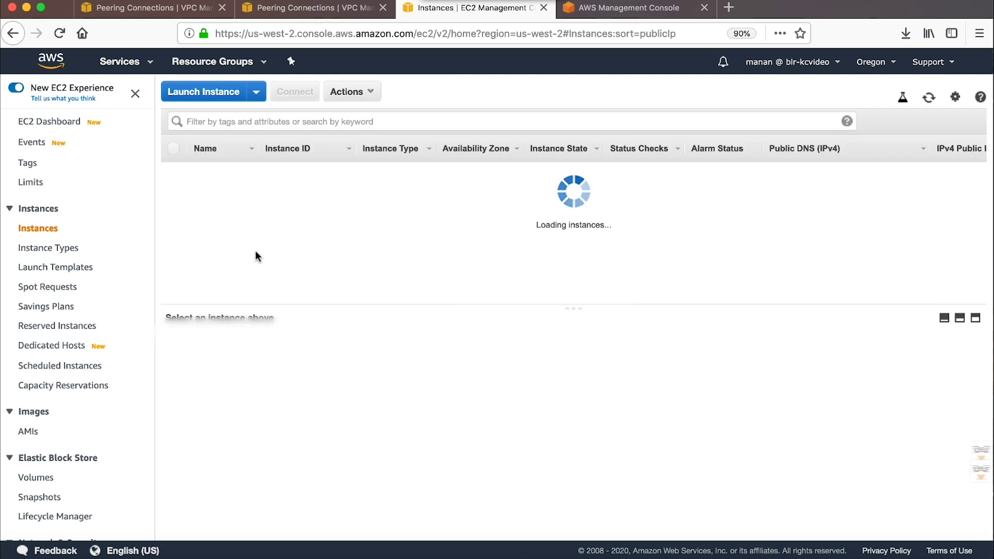
scroll(613, 460, down, 1)
scroll(569, 450, down, 2)
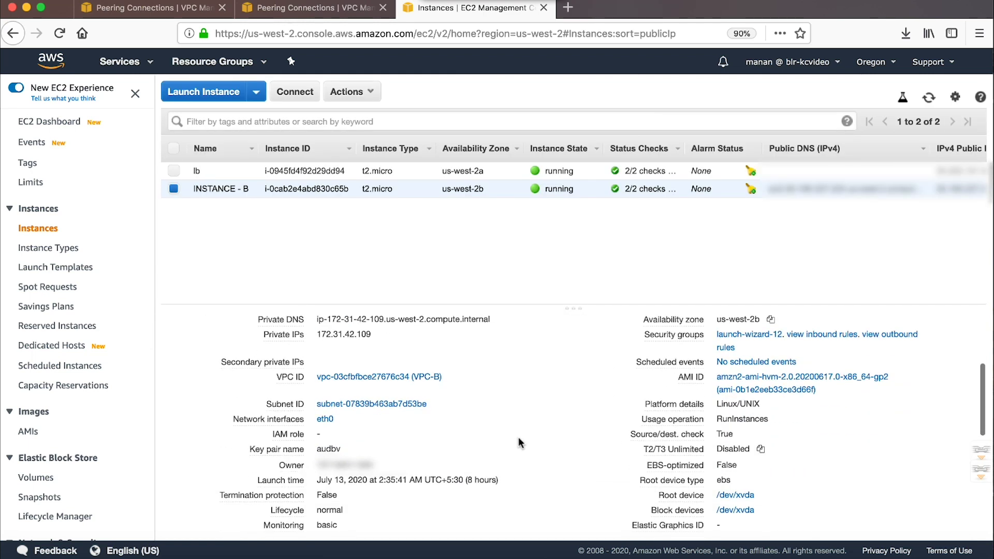
click(417, 412)
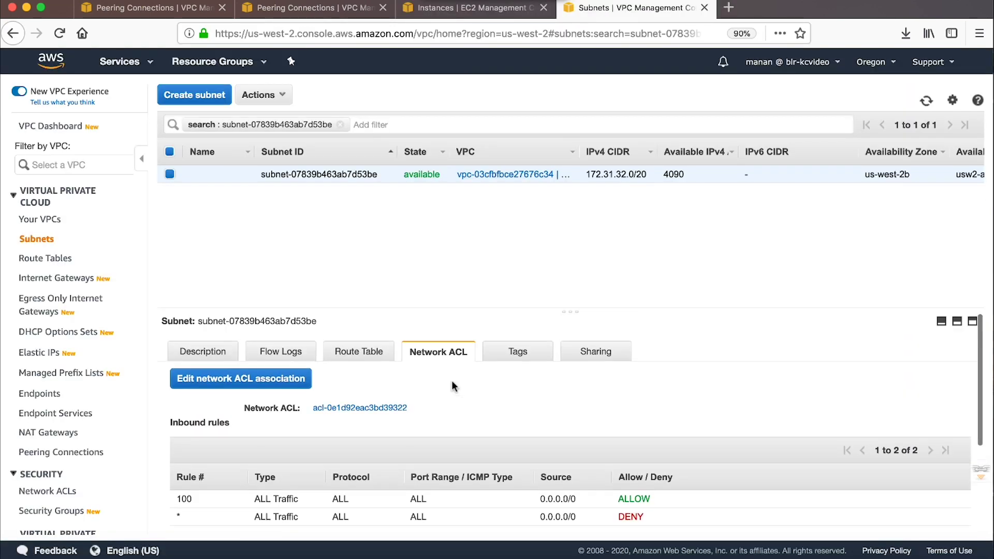
scroll(471, 449, down, 5)
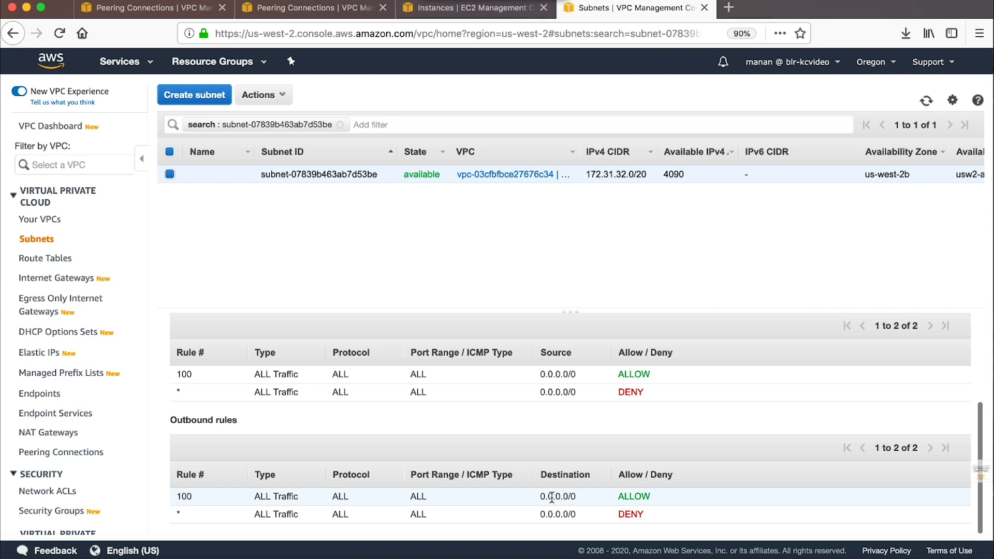
scroll(552, 497, up, 2)
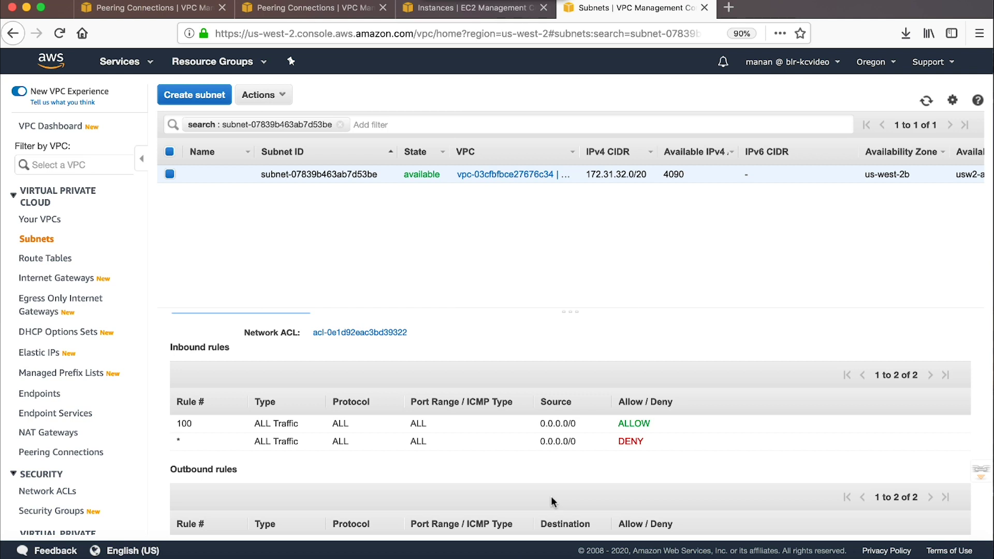
scroll(551, 466, up, 3)
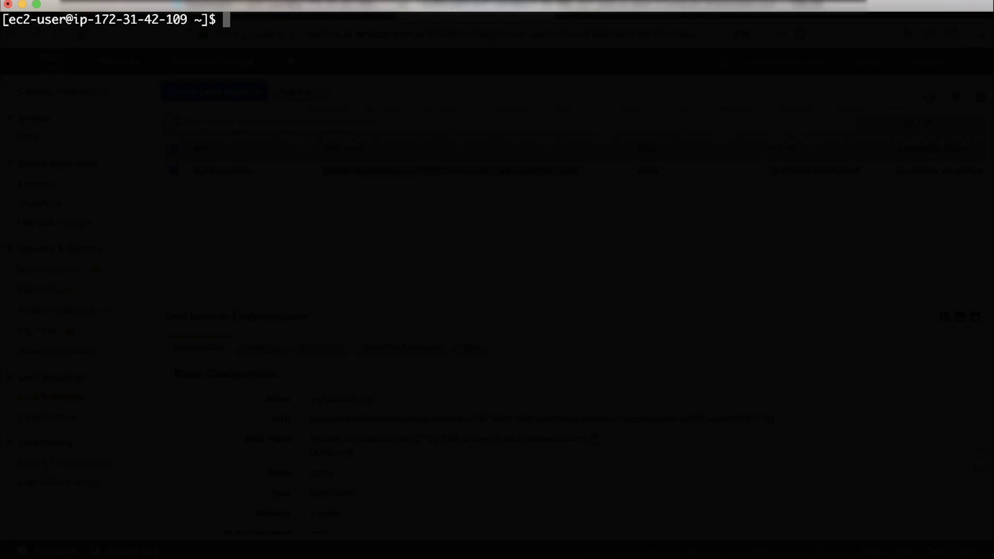
- In INSTANCE - B's terminal session, run curl -ikvl against the internal-myloadbalancer DNS name in us-west-2 and review the full output
text(curl -ikvl)
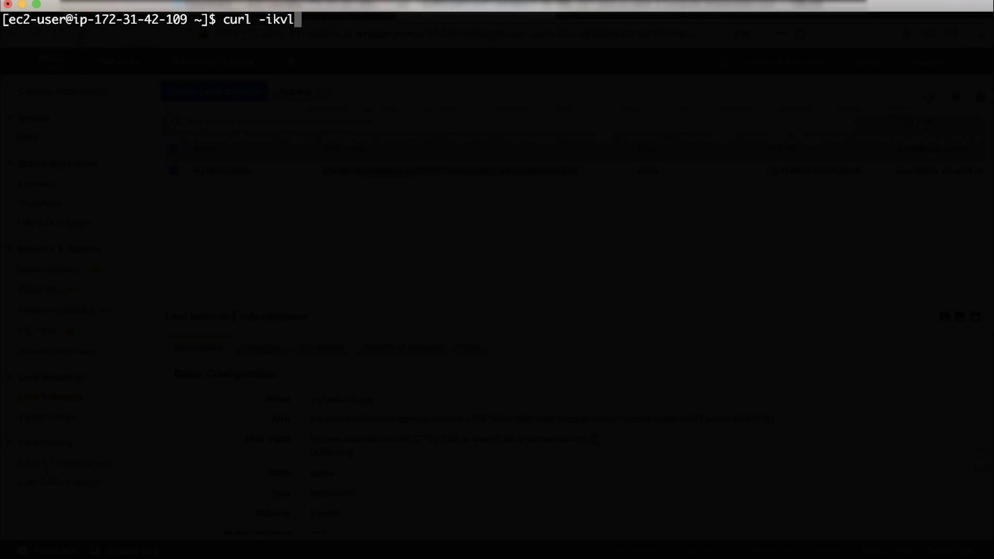
text(internal-myloadbalancer-727557540.us-west-2.elb.amazonaws.com)
key(Return)
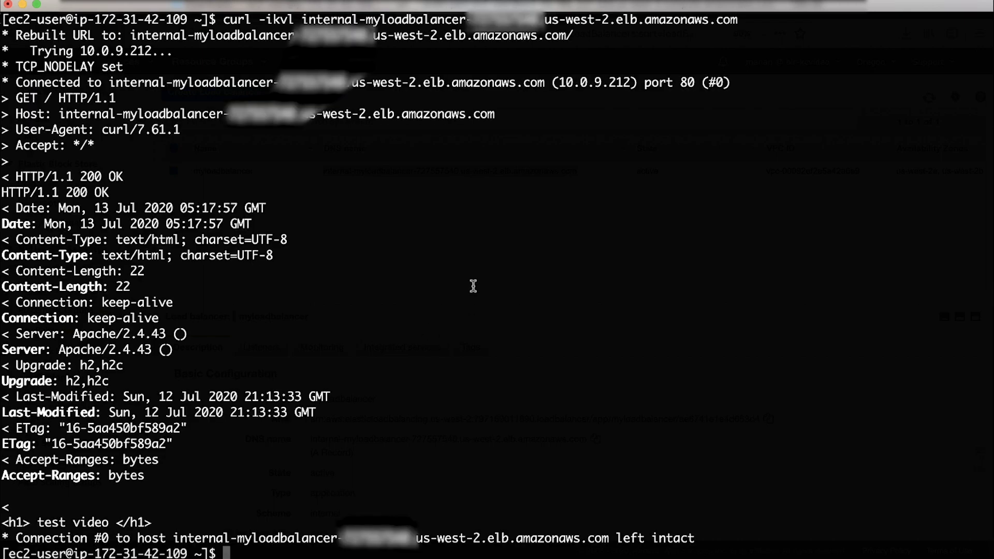
scroll(473, 285, up, 5)
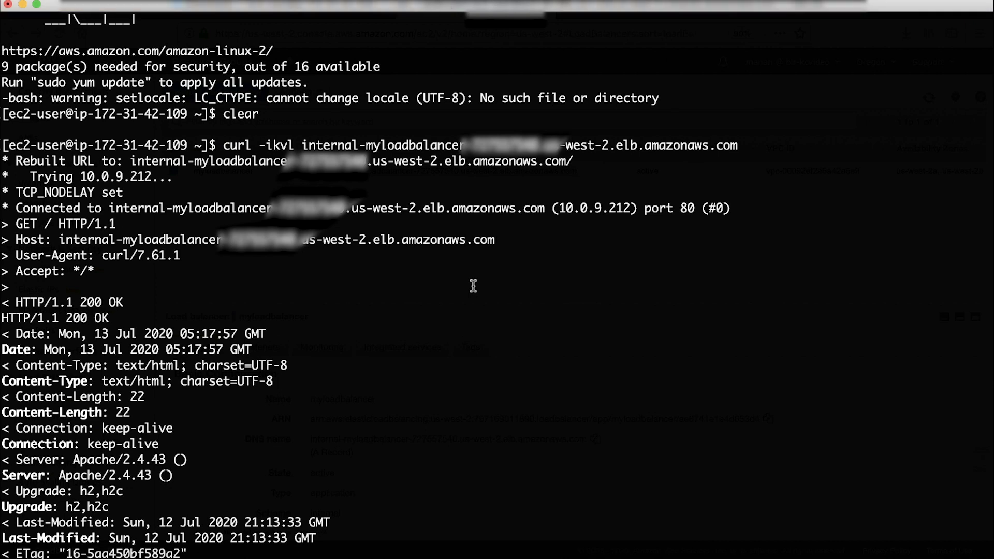
scroll(473, 285, down, 5)
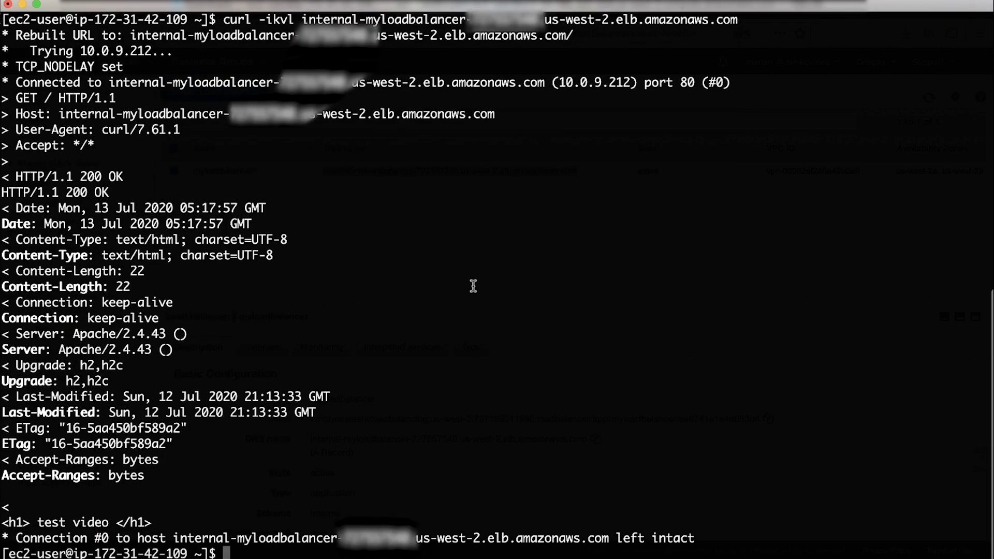